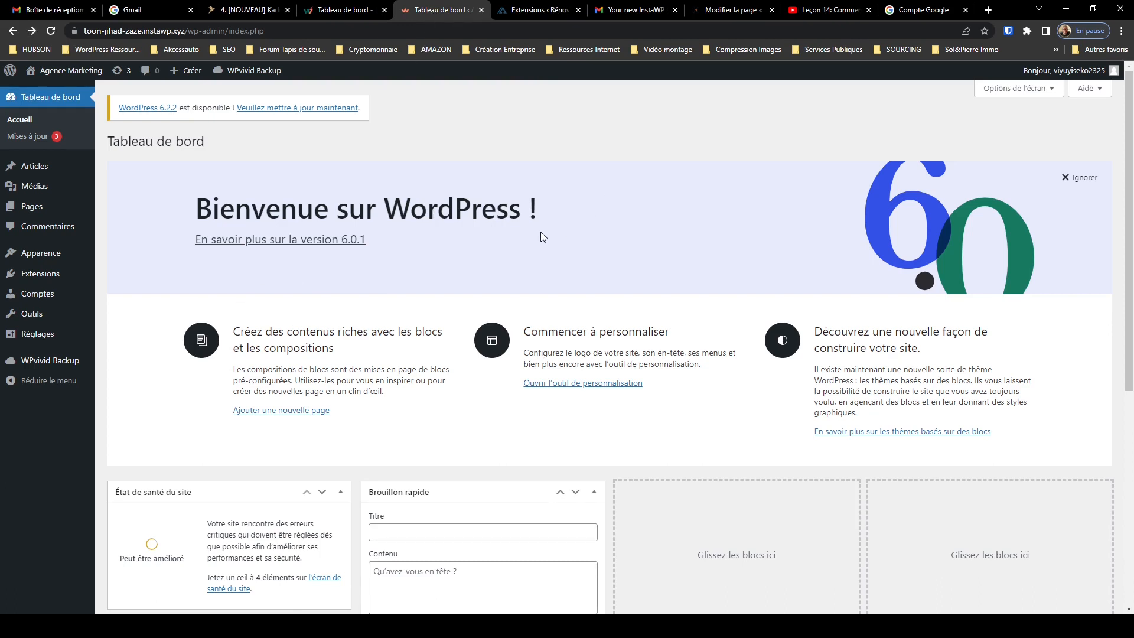
Review the installed themes and extensions on the Agence Marketing site, and compare the extension versions with those on the Rénov'home site
{"action": "mouse_move", "coordinate": [45, 256]}
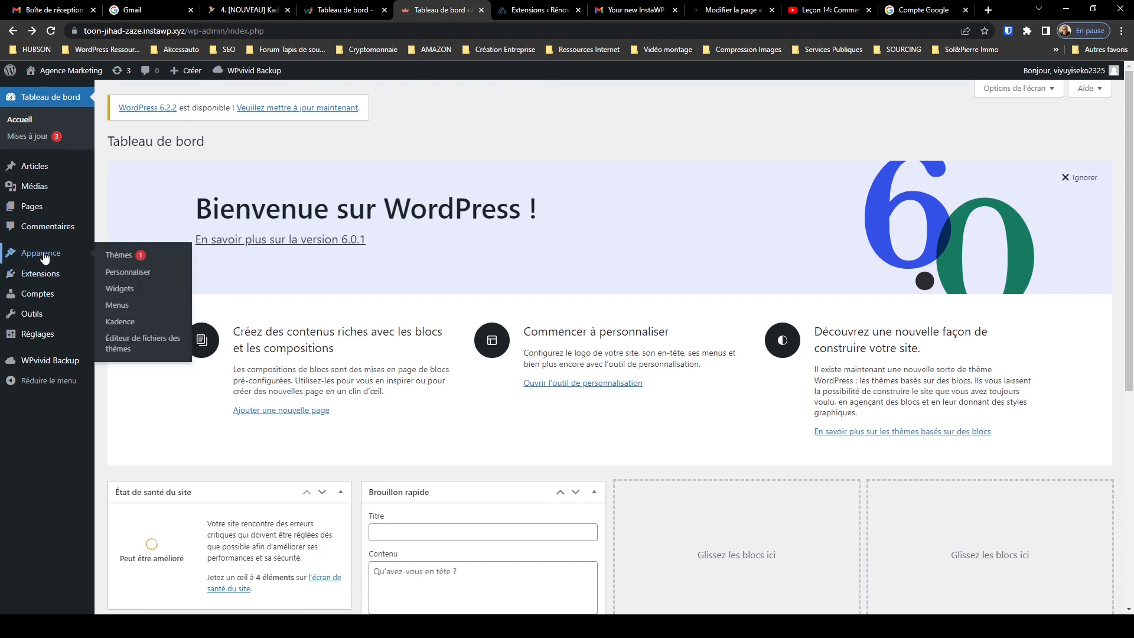
{"action": "left_click", "coordinate": [119, 260]}
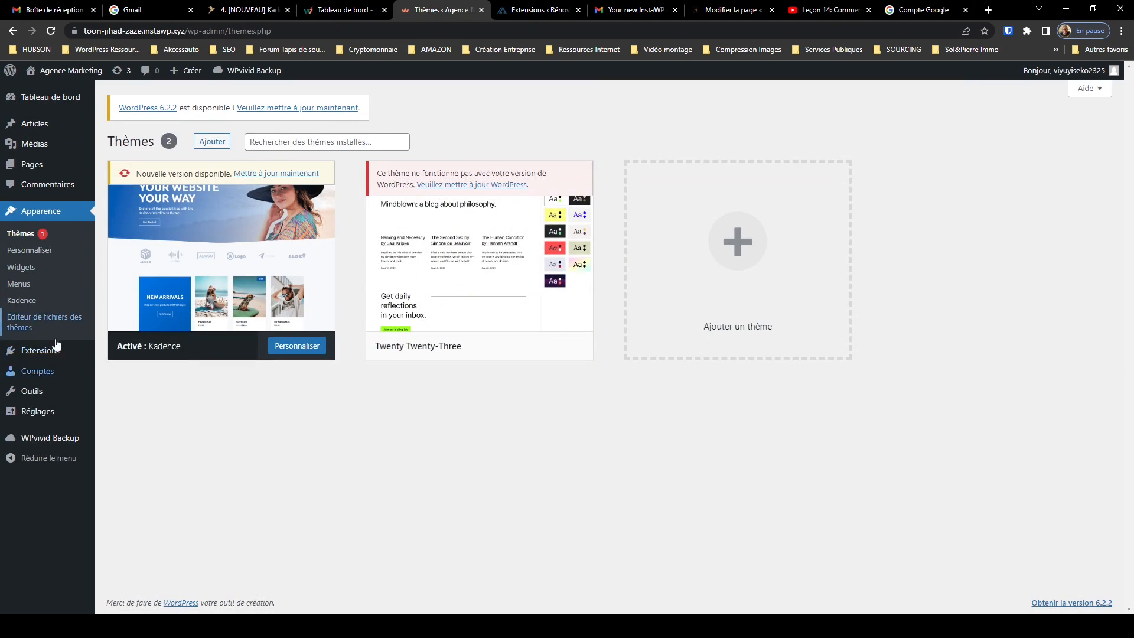
{"action": "left_click", "coordinate": [44, 352]}
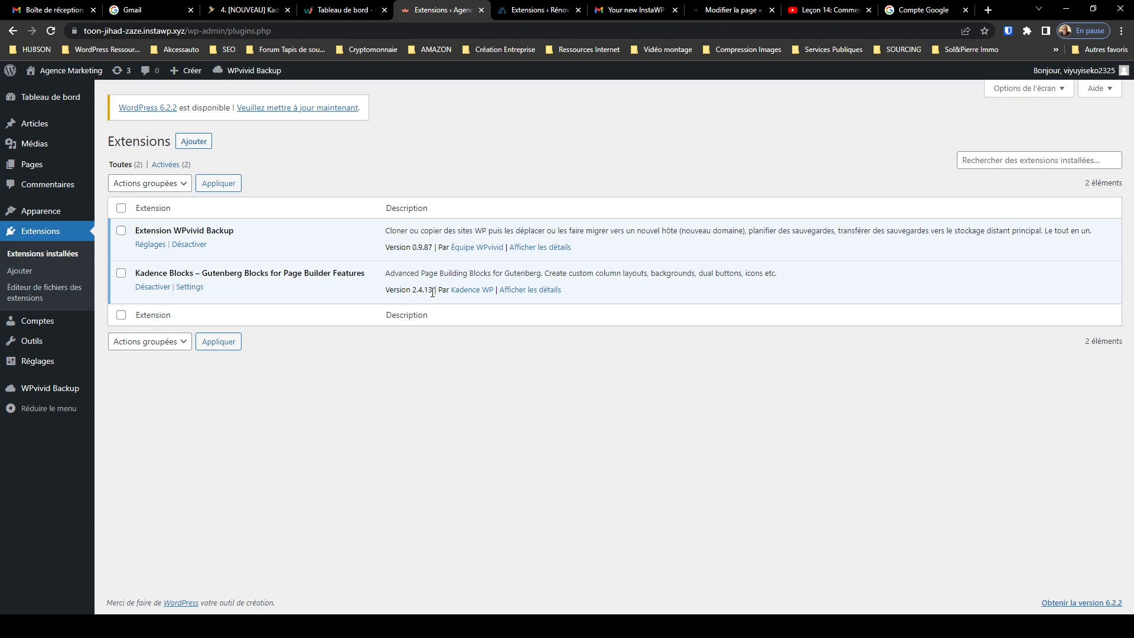
{"action": "left_click", "coordinate": [535, 10]}
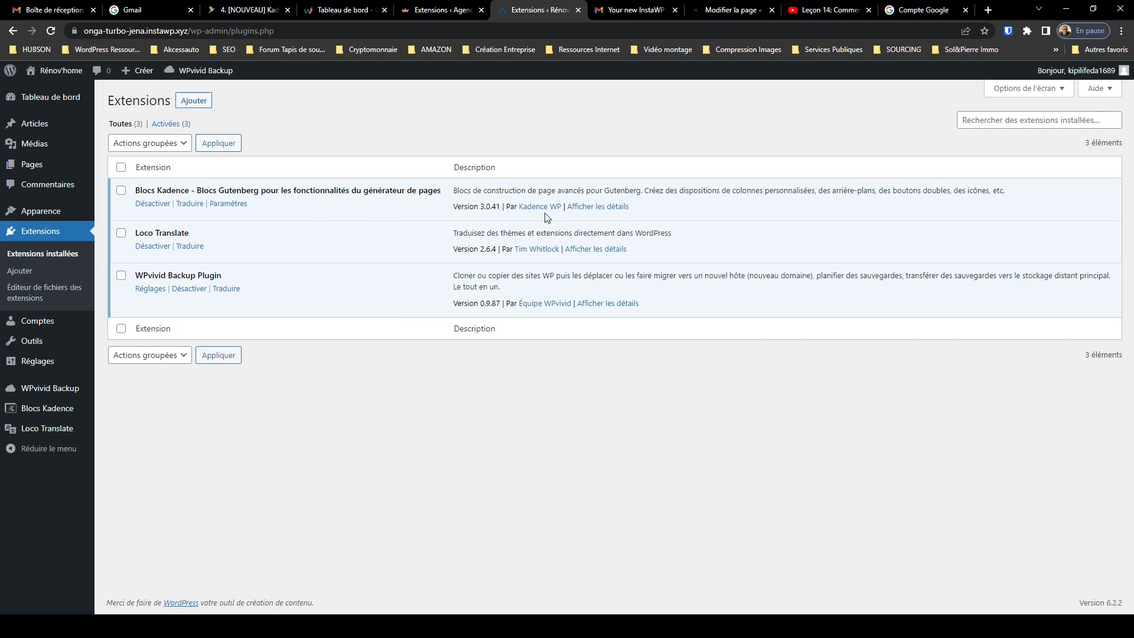
Create a new page titled "Ma nouvelle page" on the Agence Marketing site
{"action": "key", "text": "ctrl+shift+Tab"}
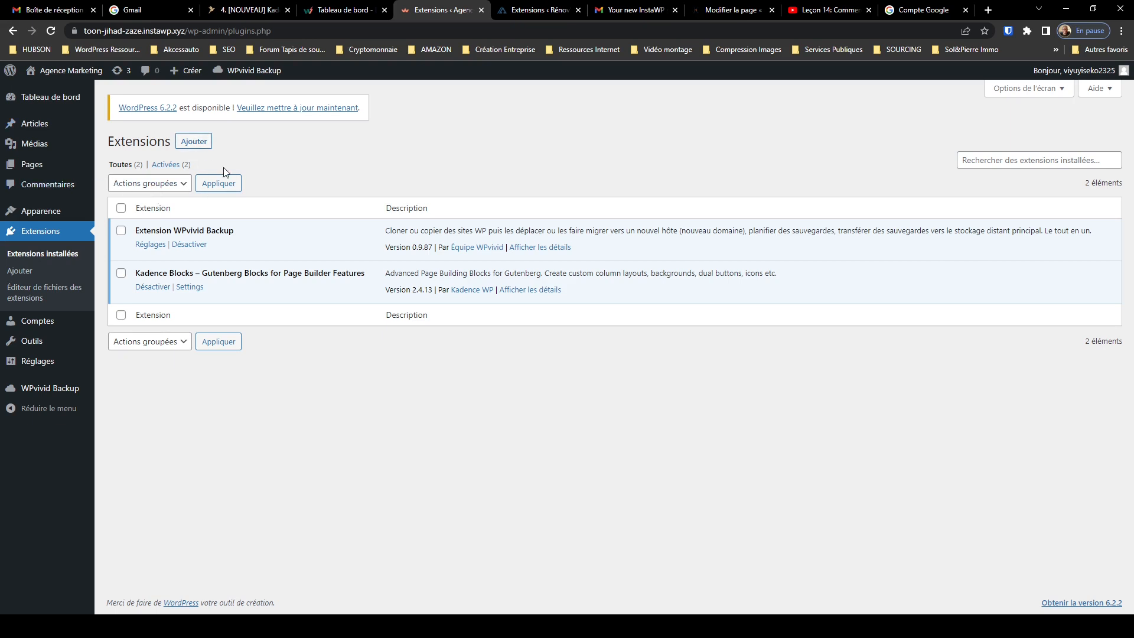
{"action": "mouse_move", "coordinate": [42, 170]}
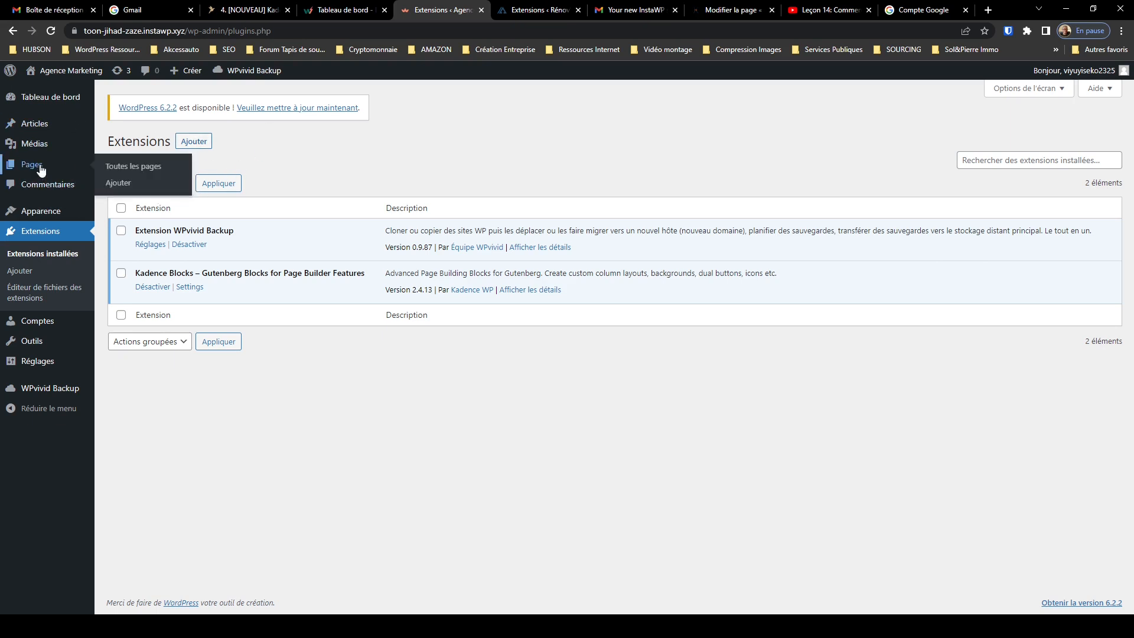
{"action": "left_click", "coordinate": [121, 167]}
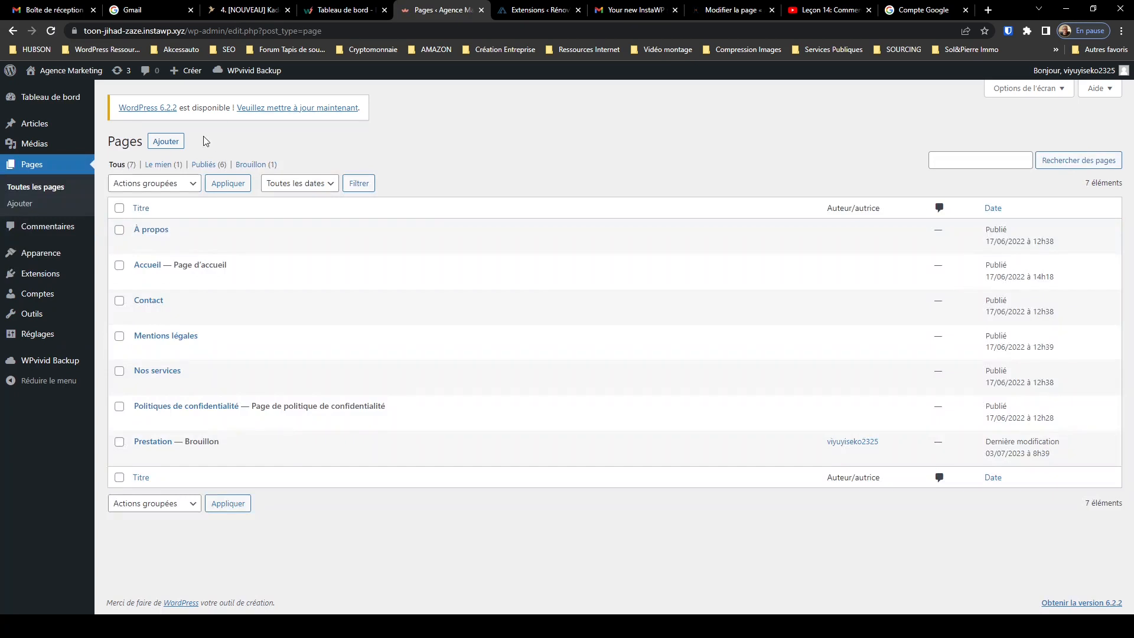
{"action": "left_click", "coordinate": [163, 143]}
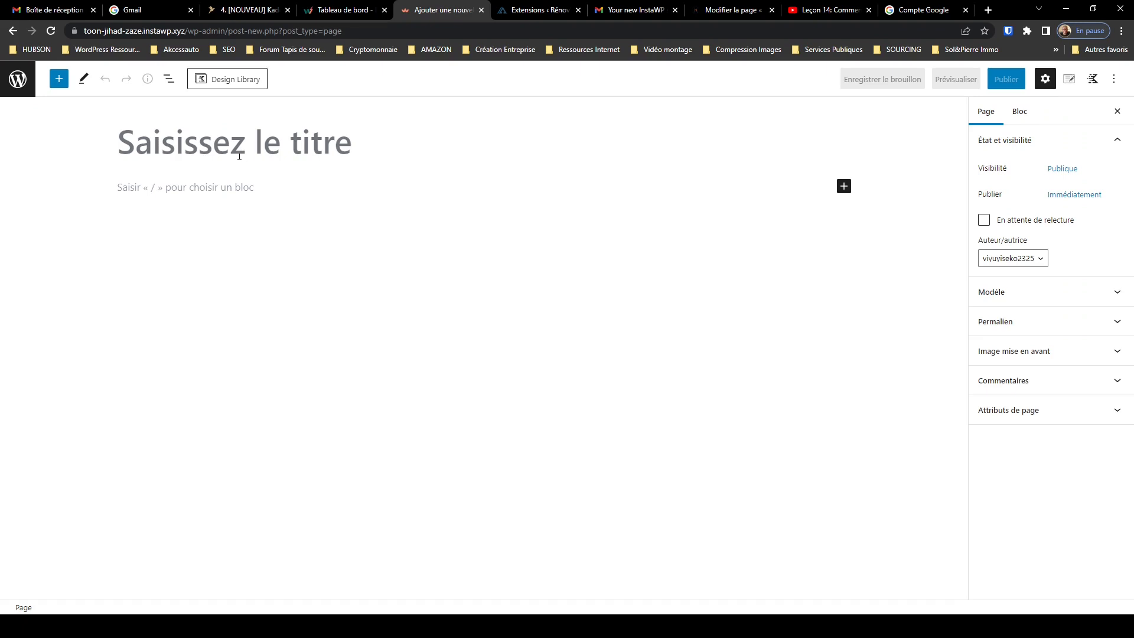
{"action": "type", "text": "Ma nouvelle page"}
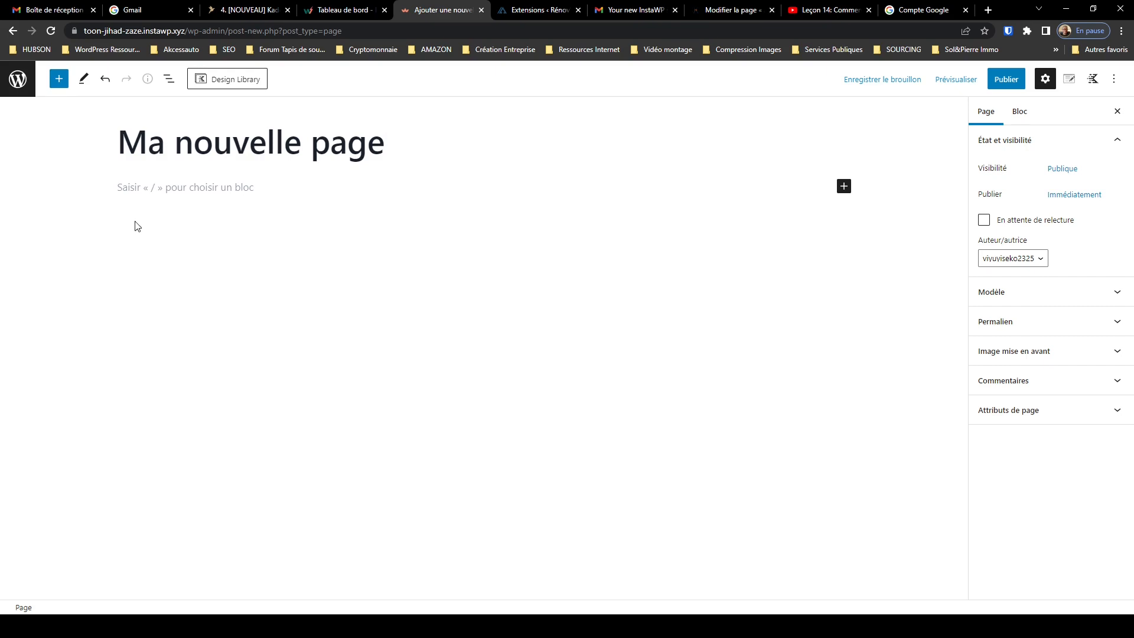
Insert an Advanced Text block reading "Mon premier bloc" and collapse its Settings section
{"action": "left_click", "coordinate": [60, 80]}
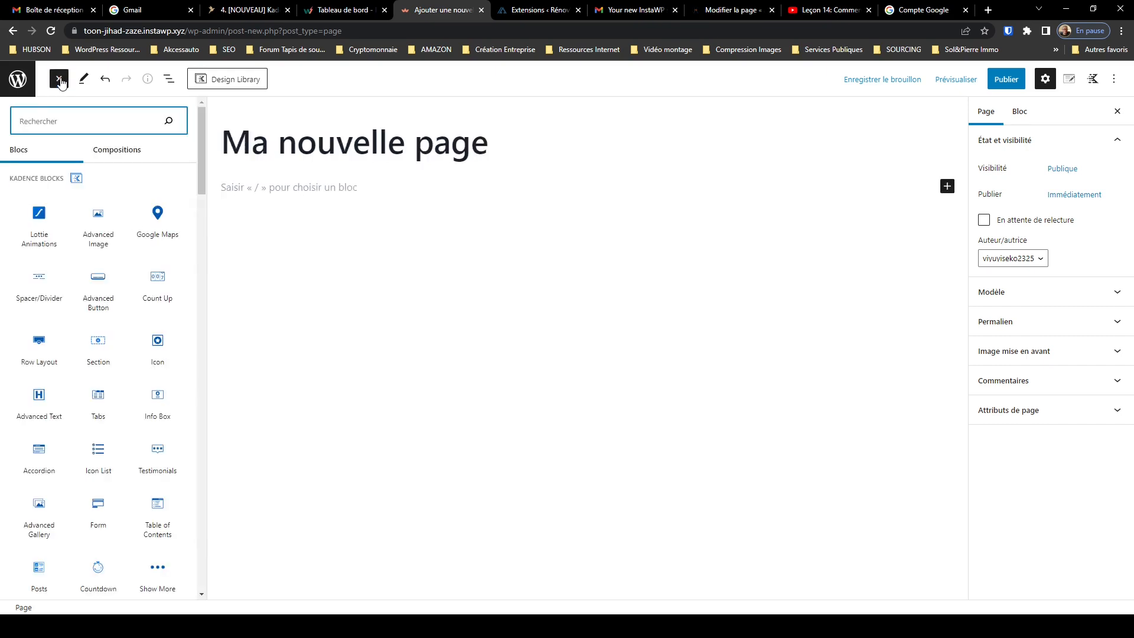
{"action": "scroll", "coordinate": [83, 425], "scroll_direction": "down", "scroll_amount": 1}
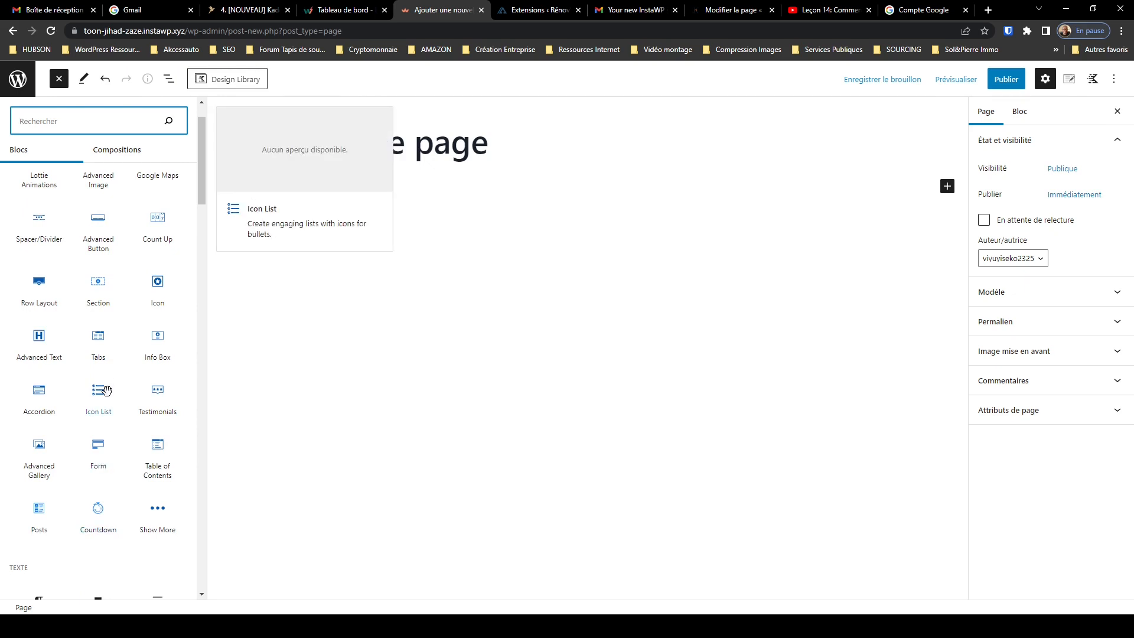
{"action": "scroll", "coordinate": [108, 390], "scroll_direction": "down", "scroll_amount": 1}
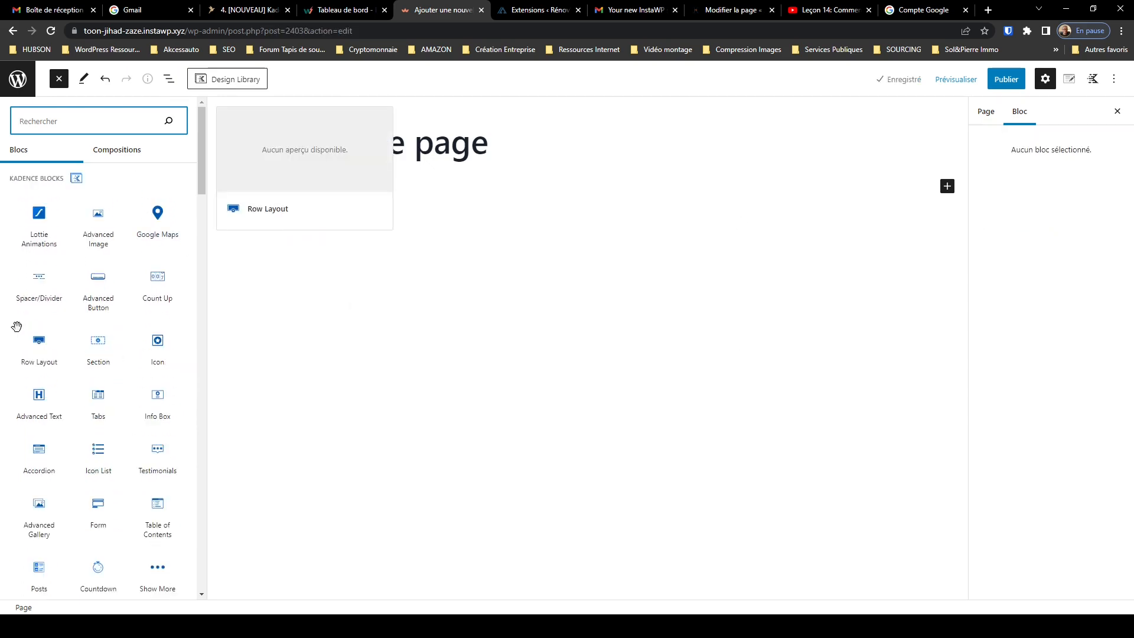
{"action": "left_click", "coordinate": [38, 401]}
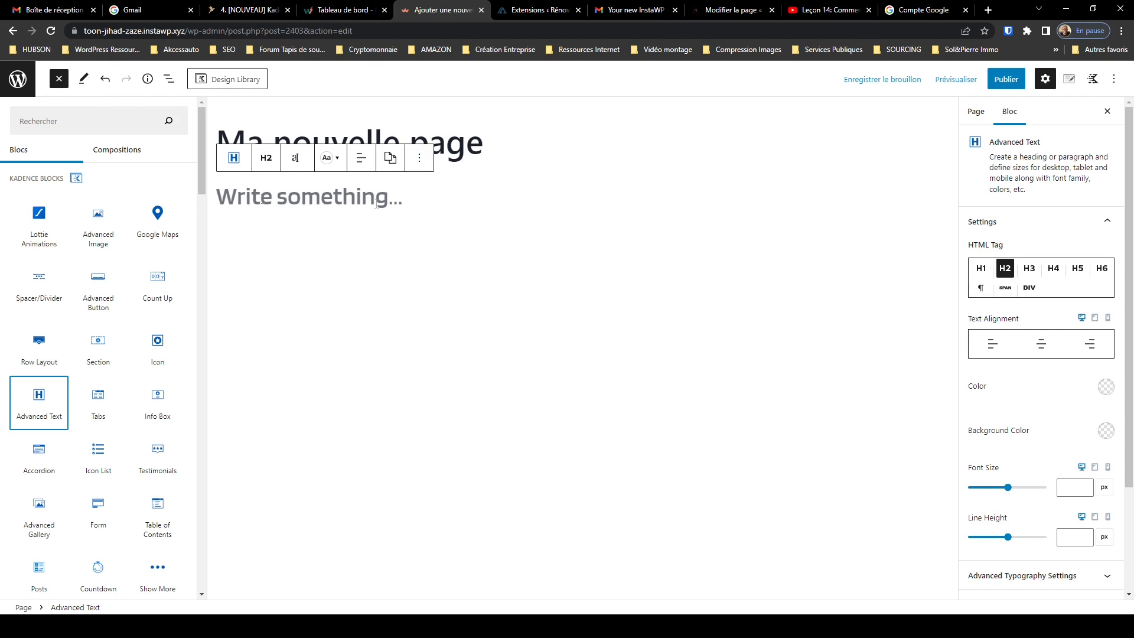
{"action": "left_click", "coordinate": [218, 195]}
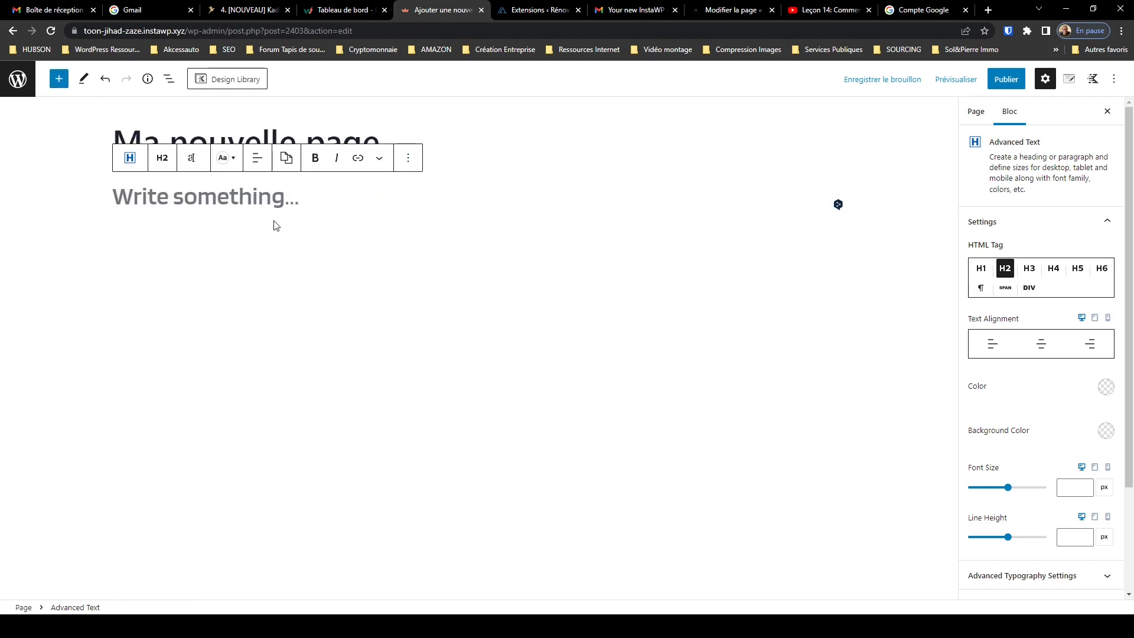
{"action": "type", "text": "Mo"}
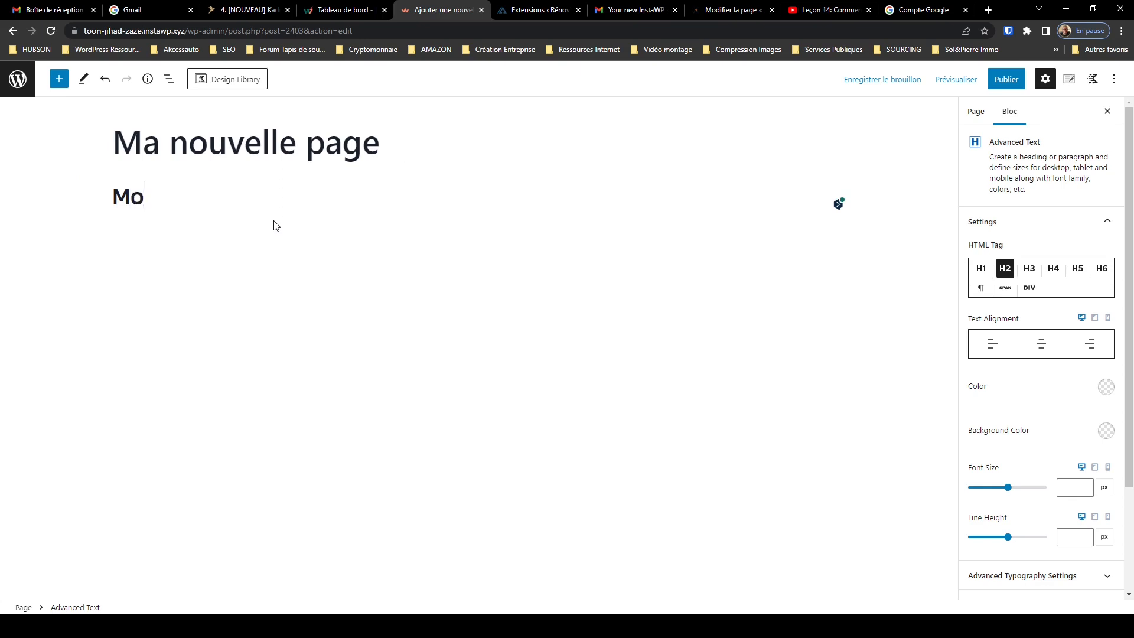
{"action": "type", "text": "n premi"}
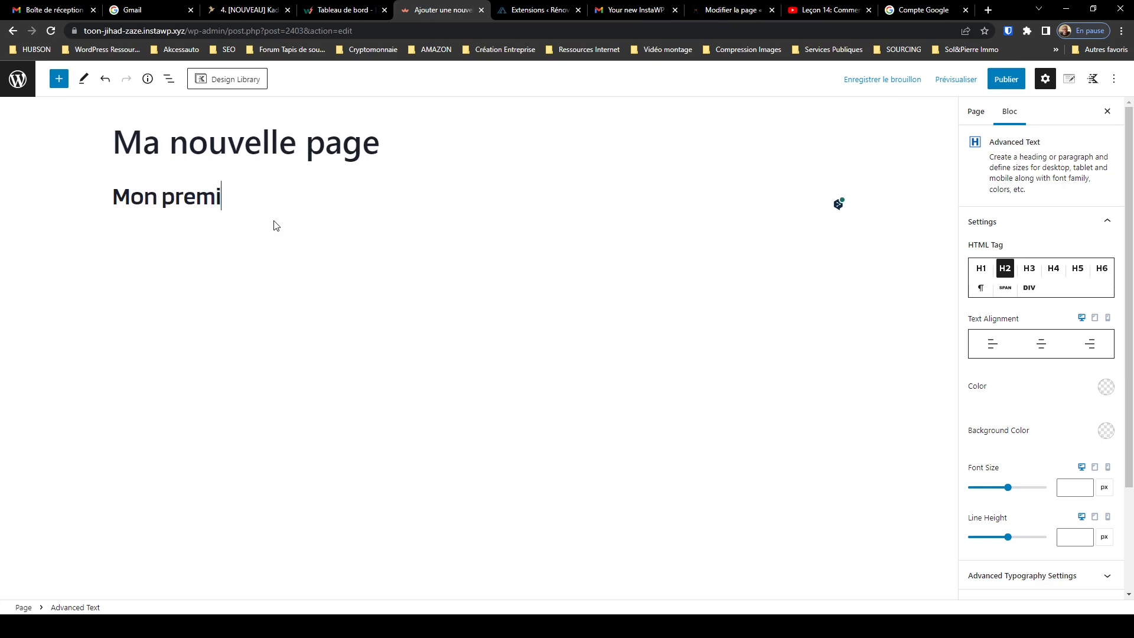
{"action": "type", "text": "er bloc"}
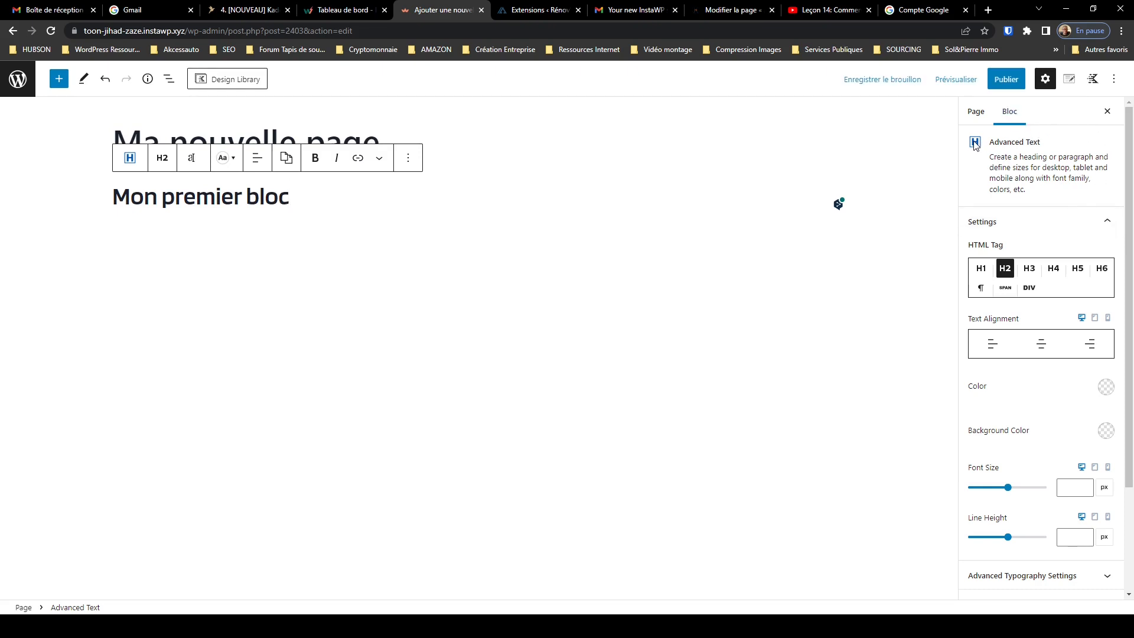
{"action": "left_click", "coordinate": [1108, 223]}
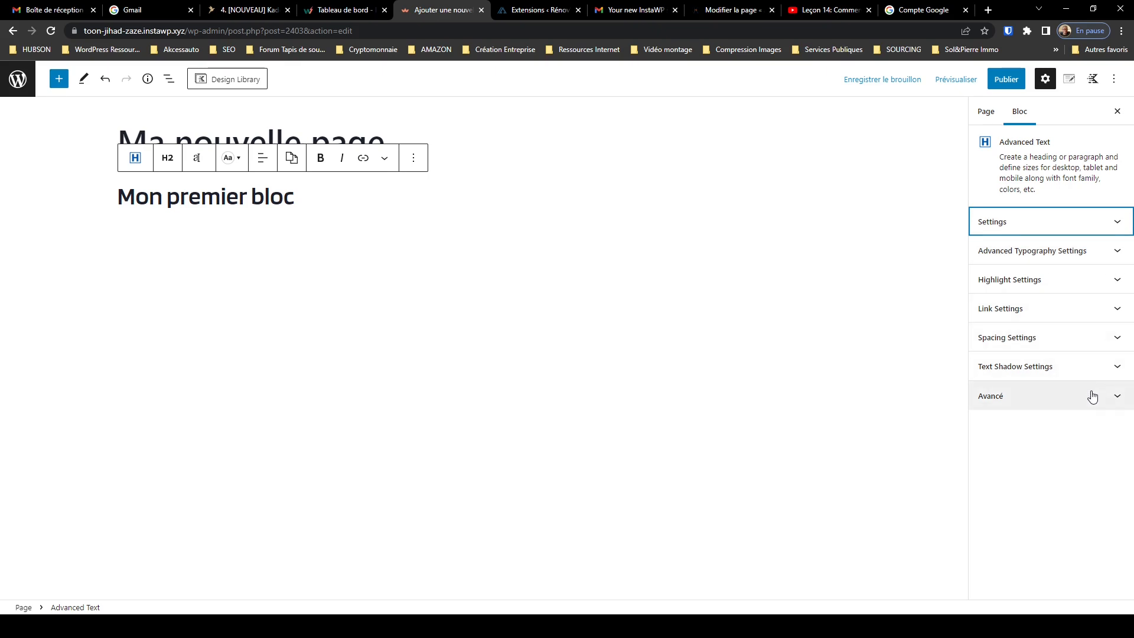
Switch to the Rénov'home site and create a new page titled "Ma nouvelle page"
{"action": "left_click", "coordinate": [541, 10]}
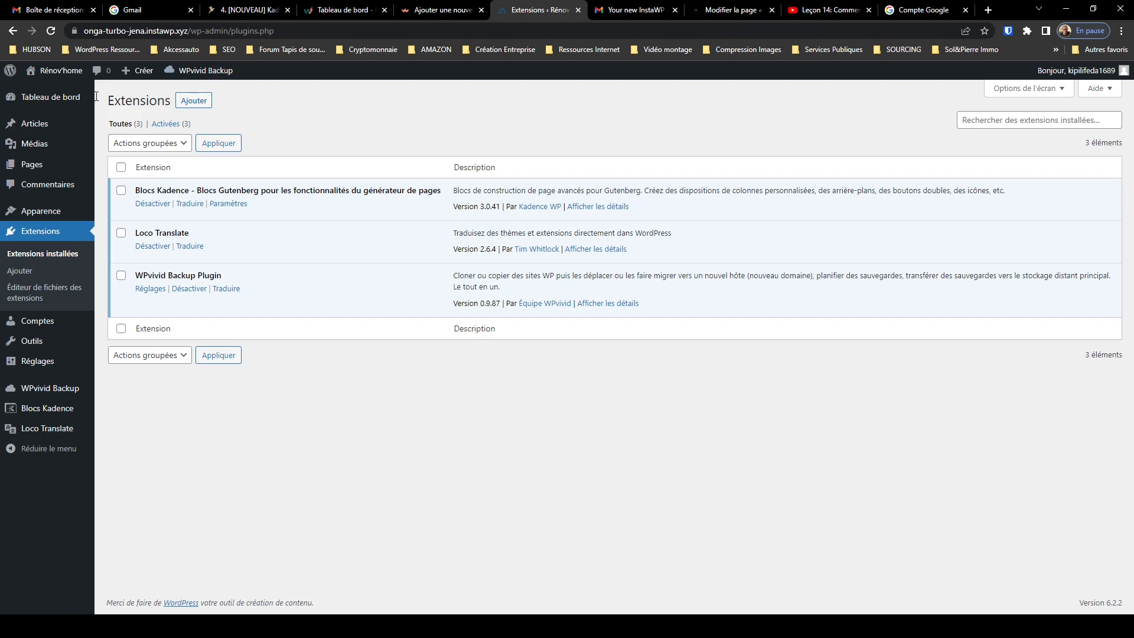
{"action": "mouse_move", "coordinate": [40, 166]}
{"action": "left_click", "coordinate": [130, 185]}
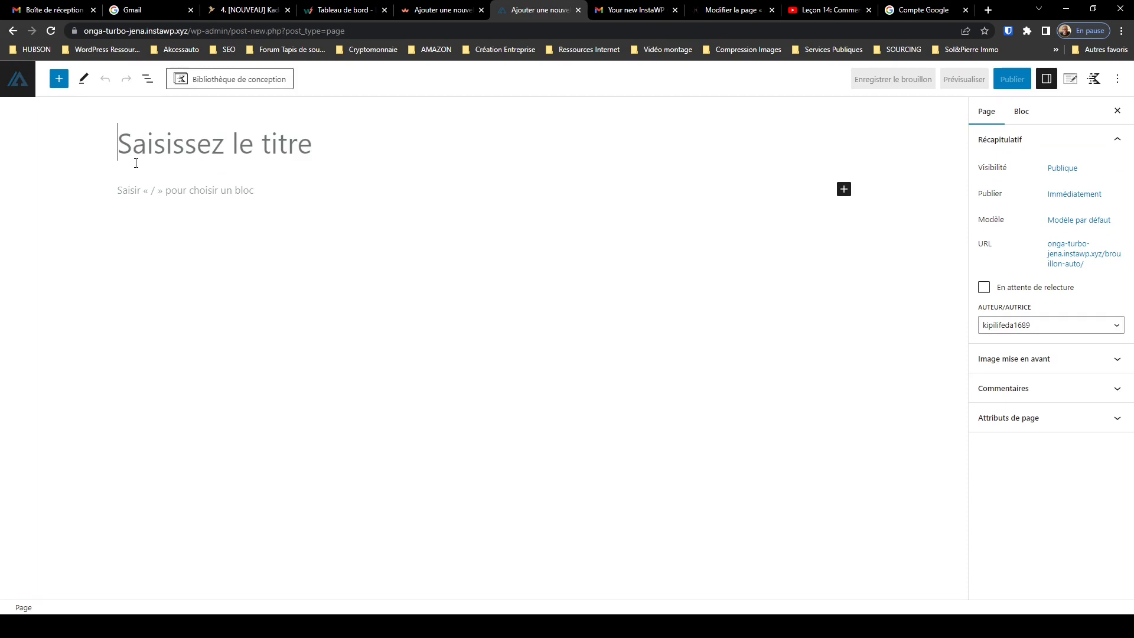
{"action": "left_click", "coordinate": [136, 163]}
{"action": "type", "text": "Ma nouvelle page"}
Insert a Texte avancé block reading "Mon premier bloc" below the page title
{"action": "left_click", "coordinate": [59, 80]}
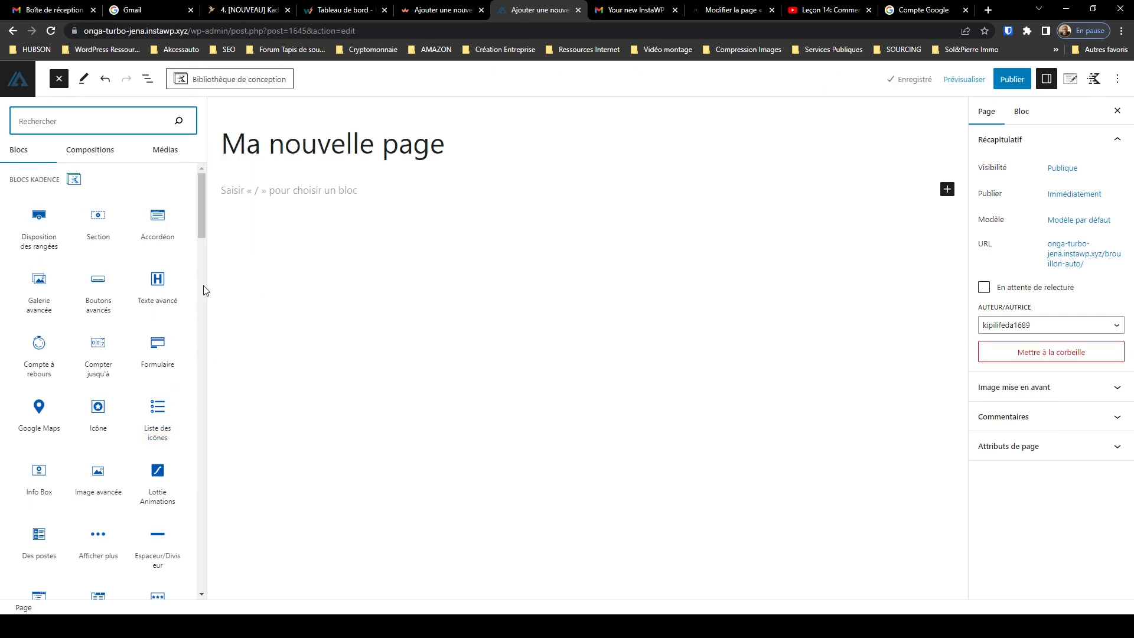
{"action": "left_click", "coordinate": [160, 283]}
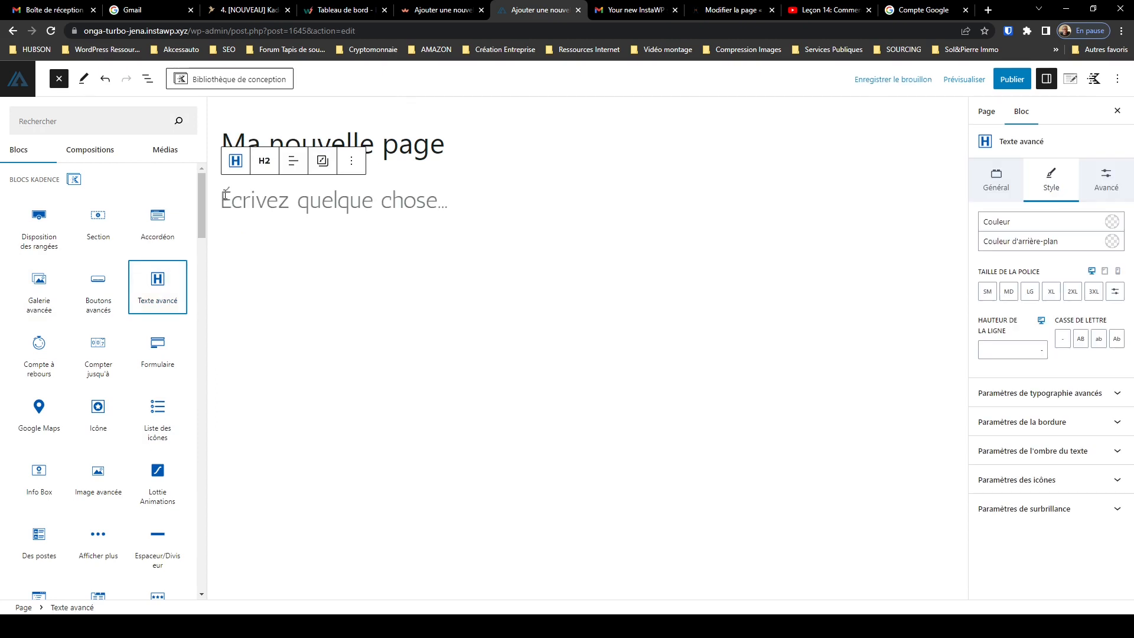
{"action": "left_click", "coordinate": [227, 196]}
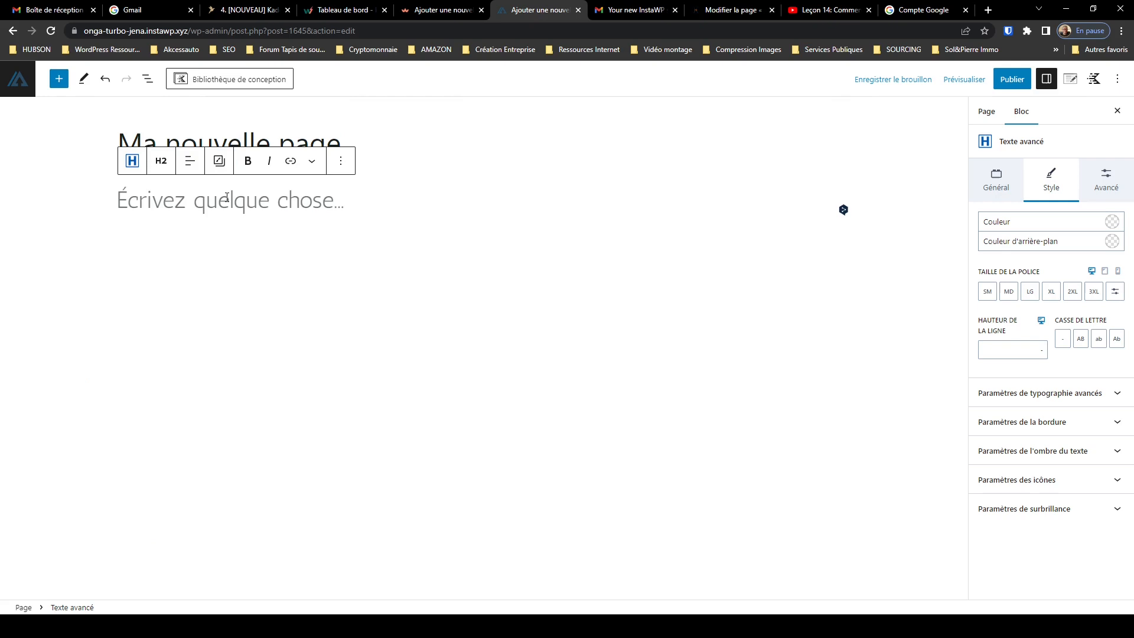
{"action": "type", "text": "Mon premier bloc"}
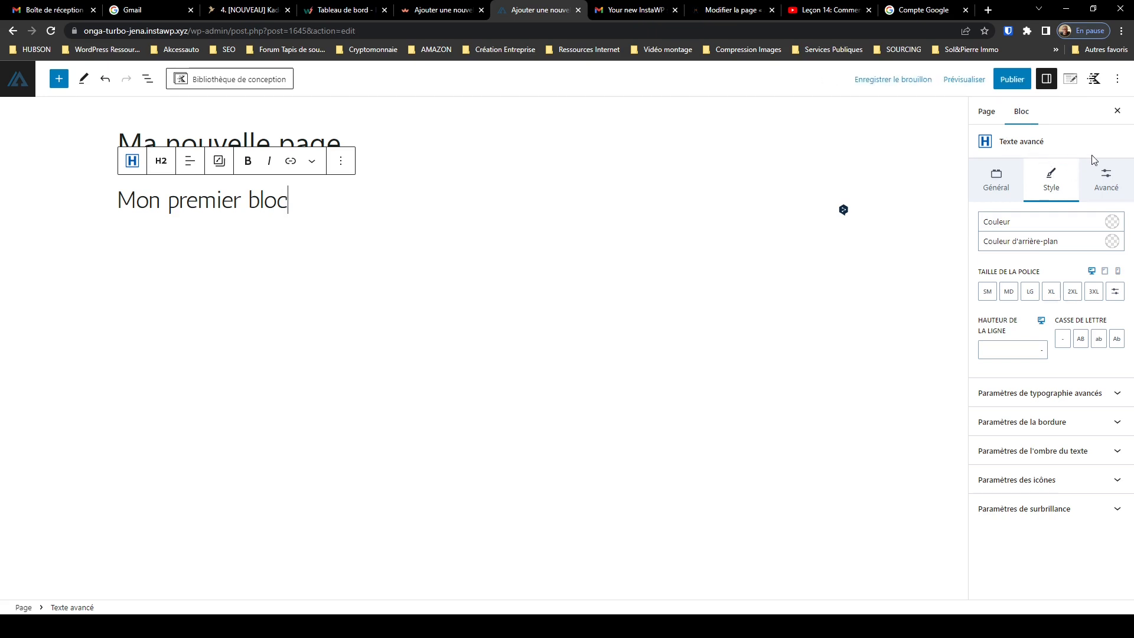
Compare the text block's settings on both sites, examining the Général, Style and Avancé groups on the Rénov'home page
{"action": "left_click", "coordinate": [440, 10]}
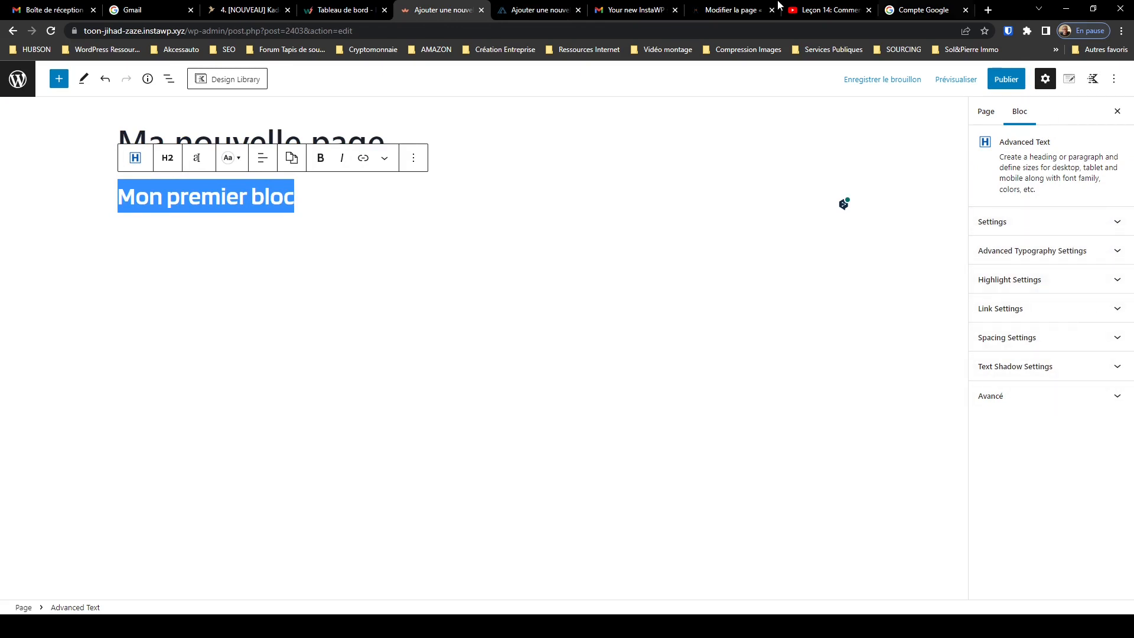
{"action": "left_click", "coordinate": [536, 11]}
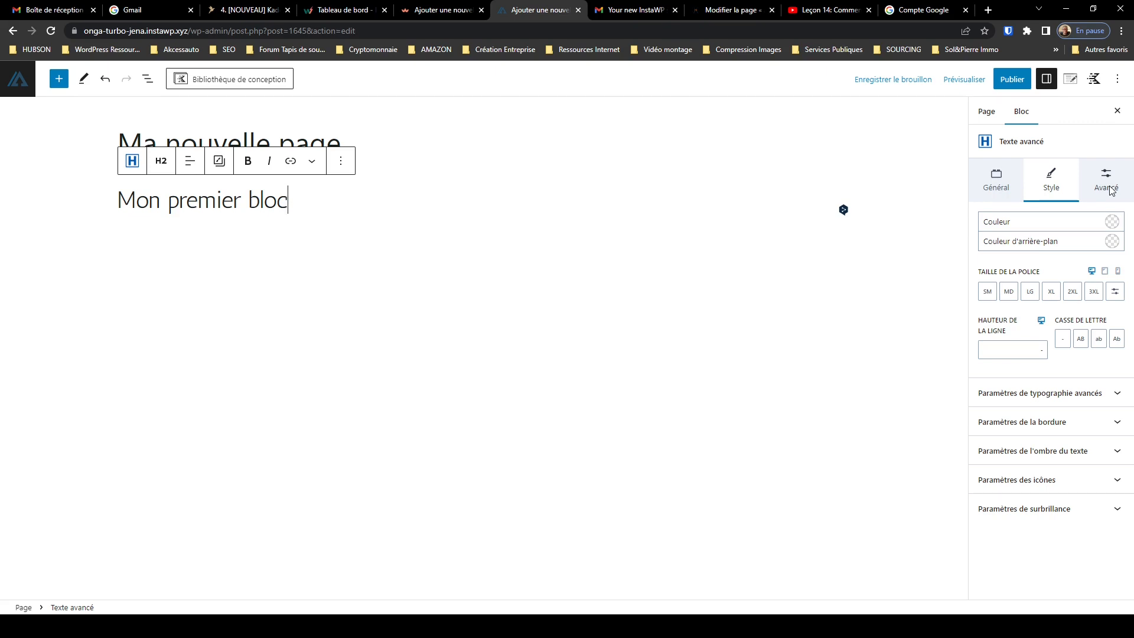
{"action": "left_click", "coordinate": [1000, 193]}
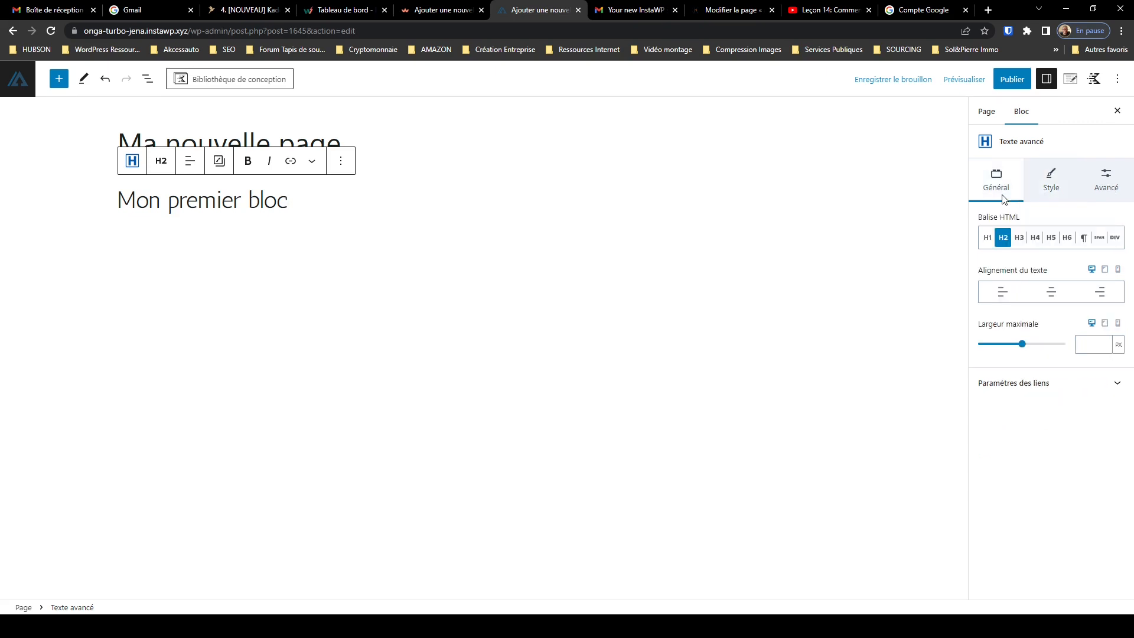
{"action": "left_click", "coordinate": [1056, 202]}
{"action": "left_click", "coordinate": [1107, 200]}
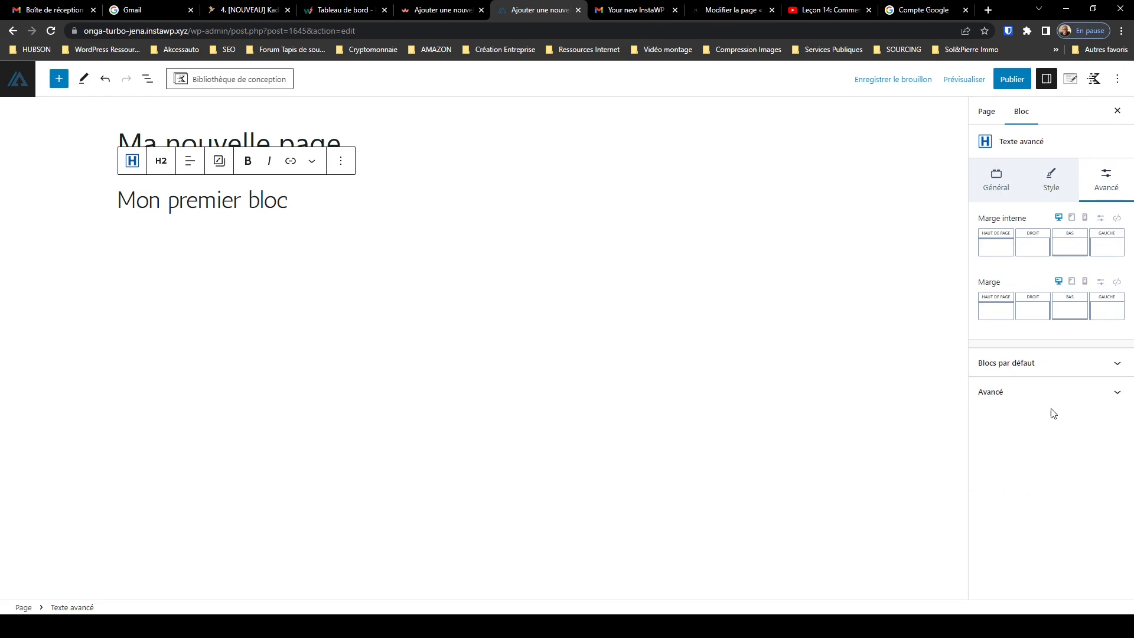
{"action": "left_click", "coordinate": [997, 194]}
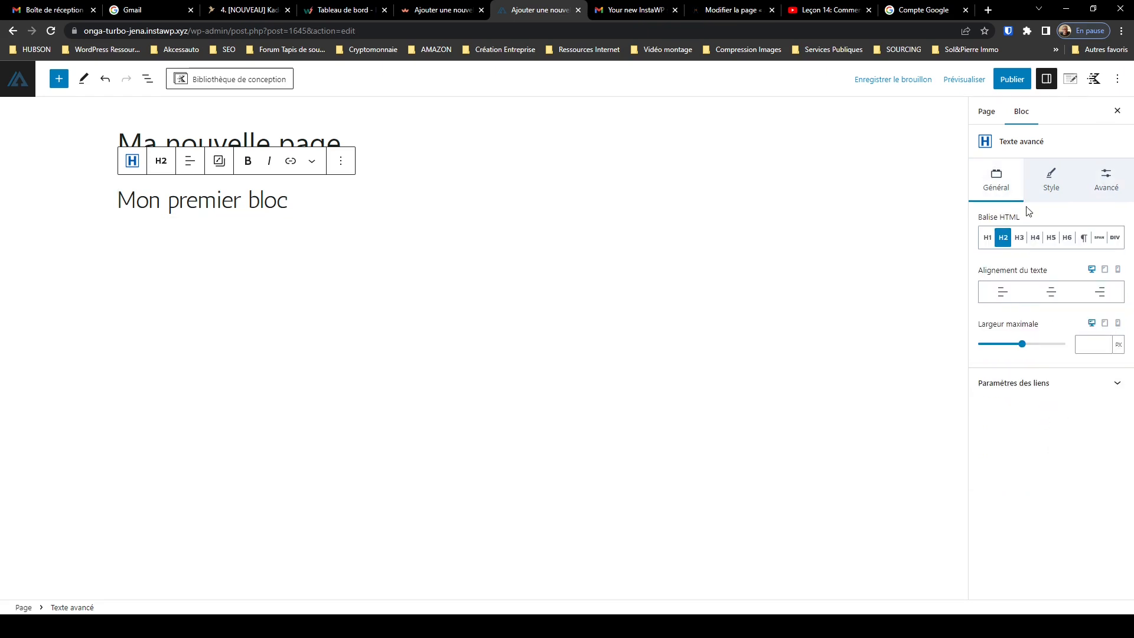
{"action": "left_click", "coordinate": [1052, 198]}
{"action": "left_click", "coordinate": [1107, 197]}
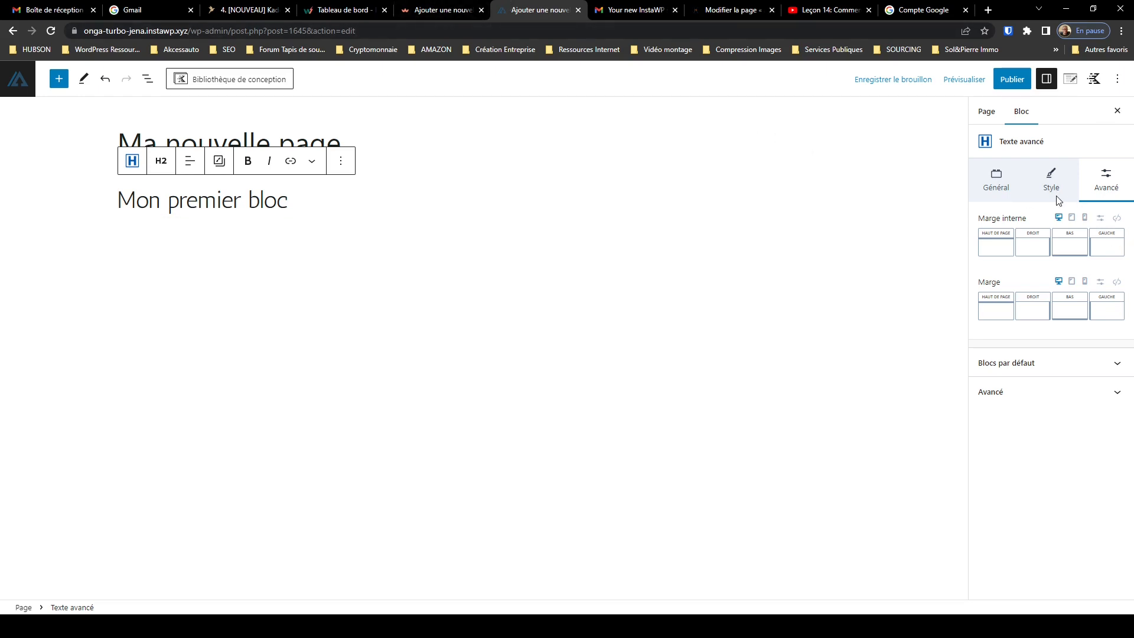
{"action": "left_click", "coordinate": [995, 195]}
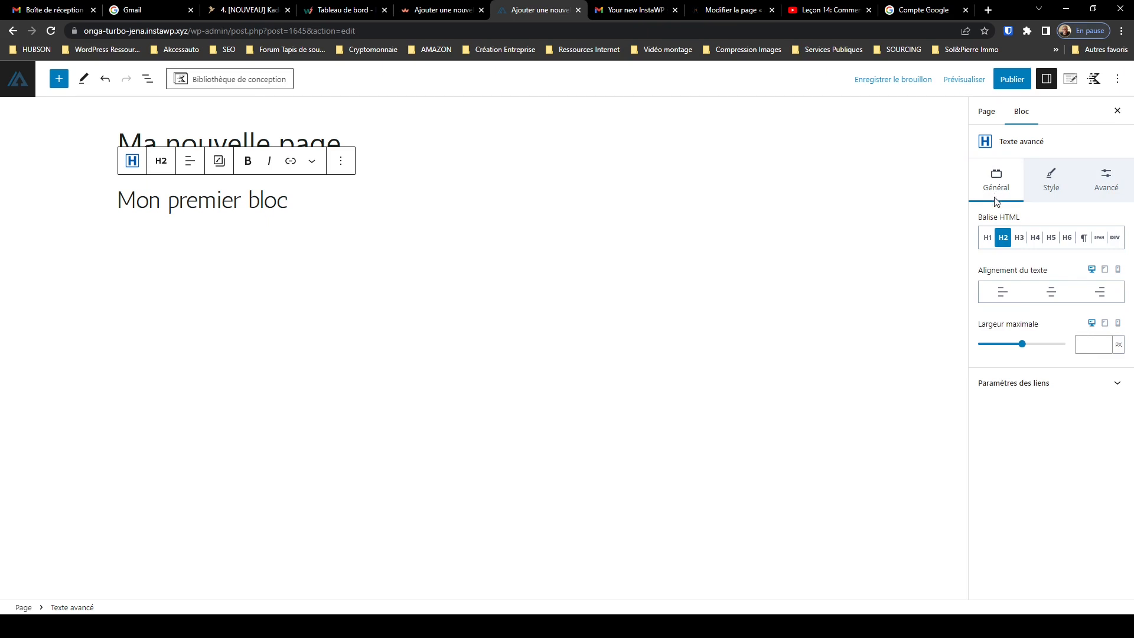
{"action": "left_click", "coordinate": [1051, 201]}
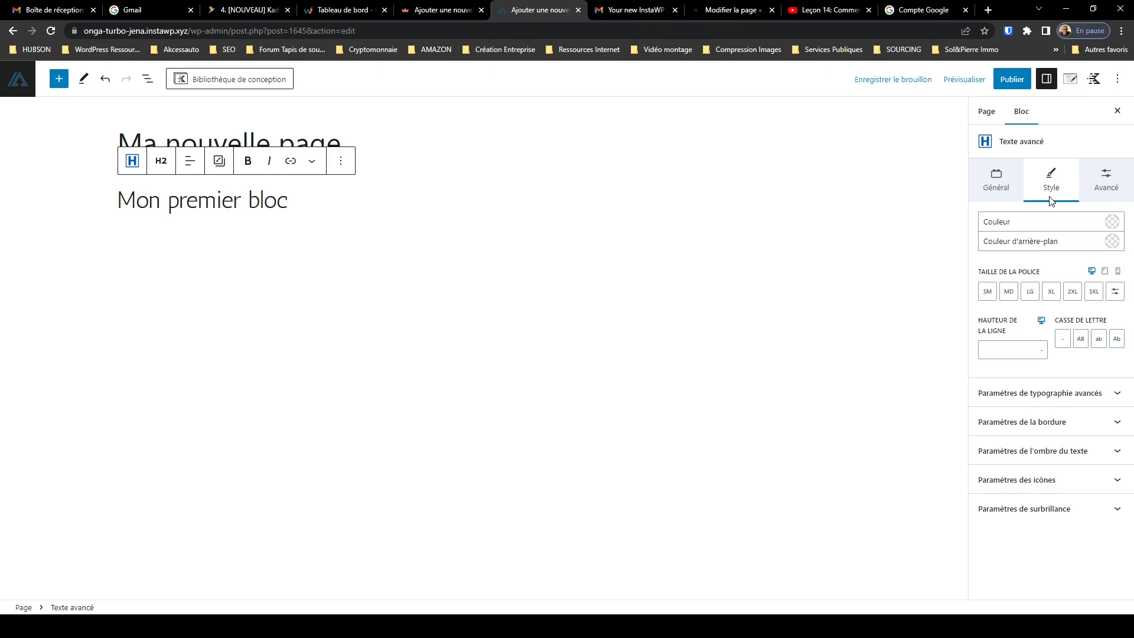
{"action": "left_click", "coordinate": [1108, 197]}
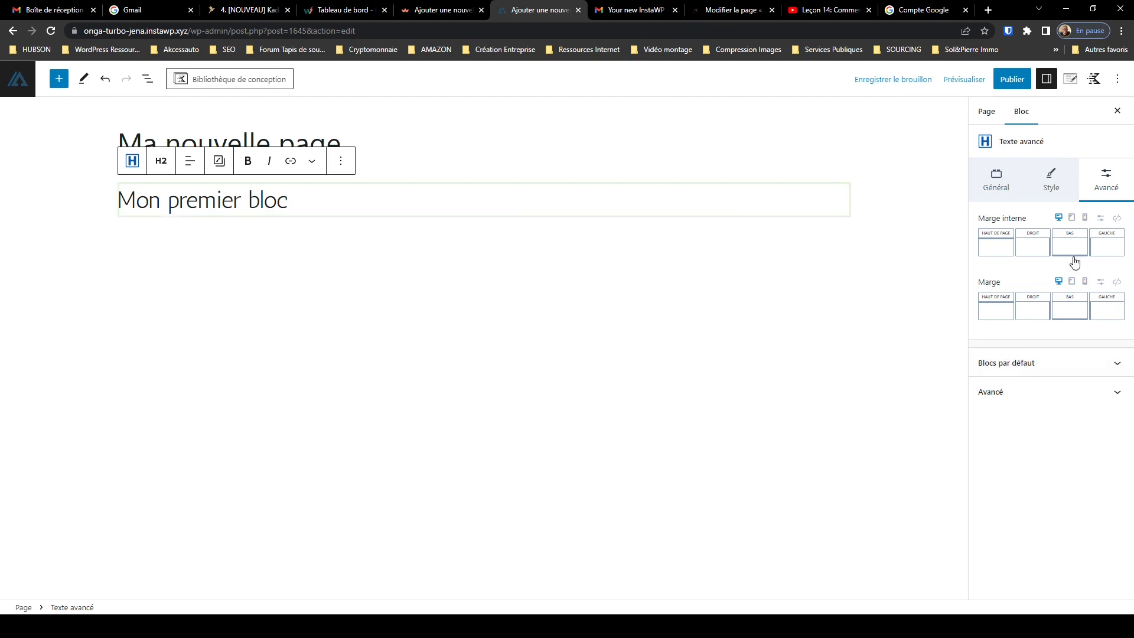
{"action": "left_click", "coordinate": [453, 10]}
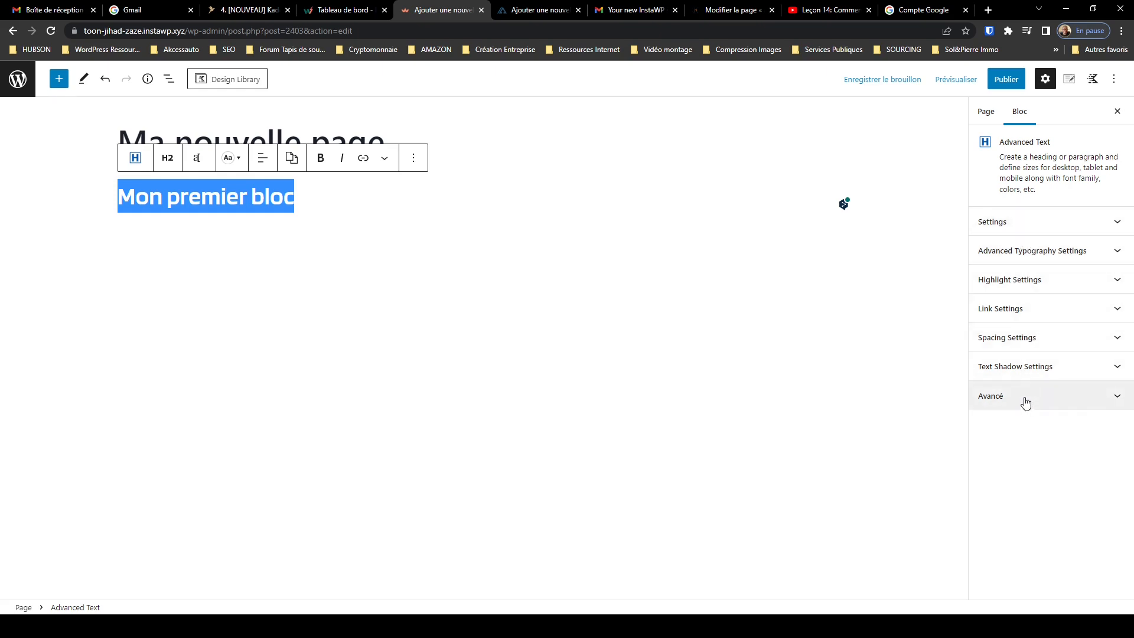
{"action": "left_click", "coordinate": [535, 11]}
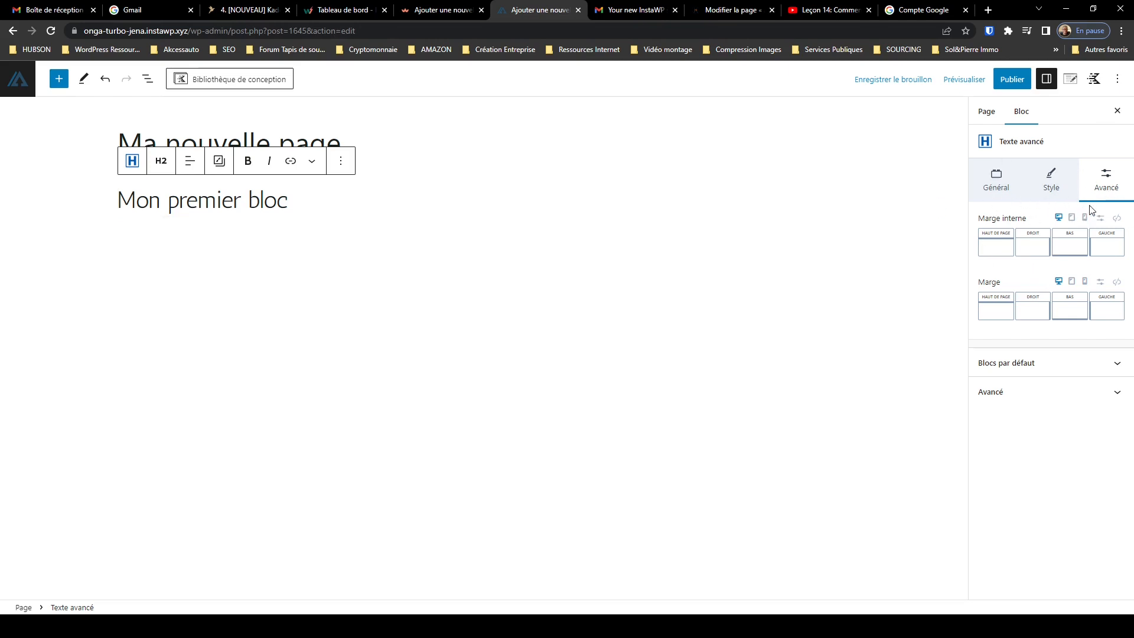
Compare the old block's settings list with the Rénov'home block's Avancé, Style and Général groups
{"action": "left_click", "coordinate": [459, 13]}
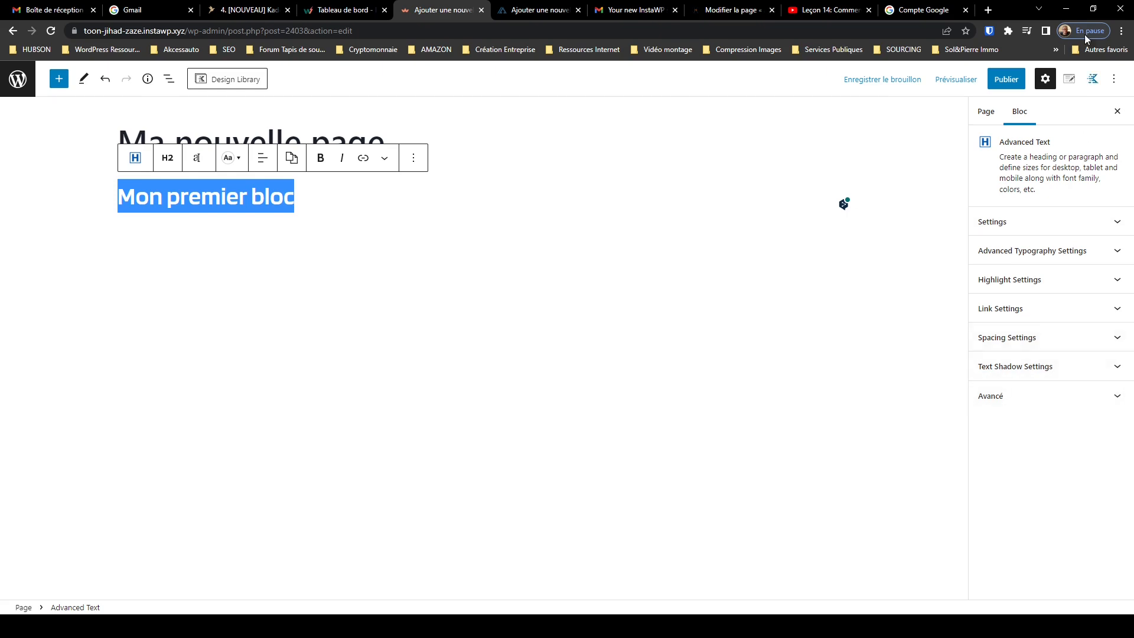
{"action": "left_click", "coordinate": [552, 12]}
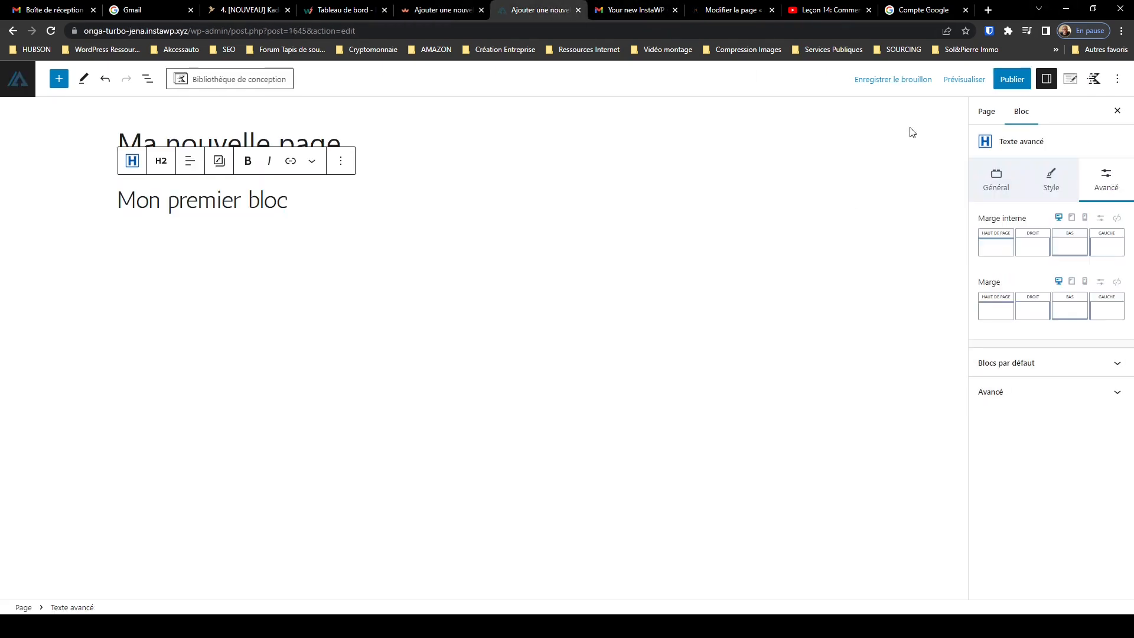
{"action": "left_click", "coordinate": [1055, 199]}
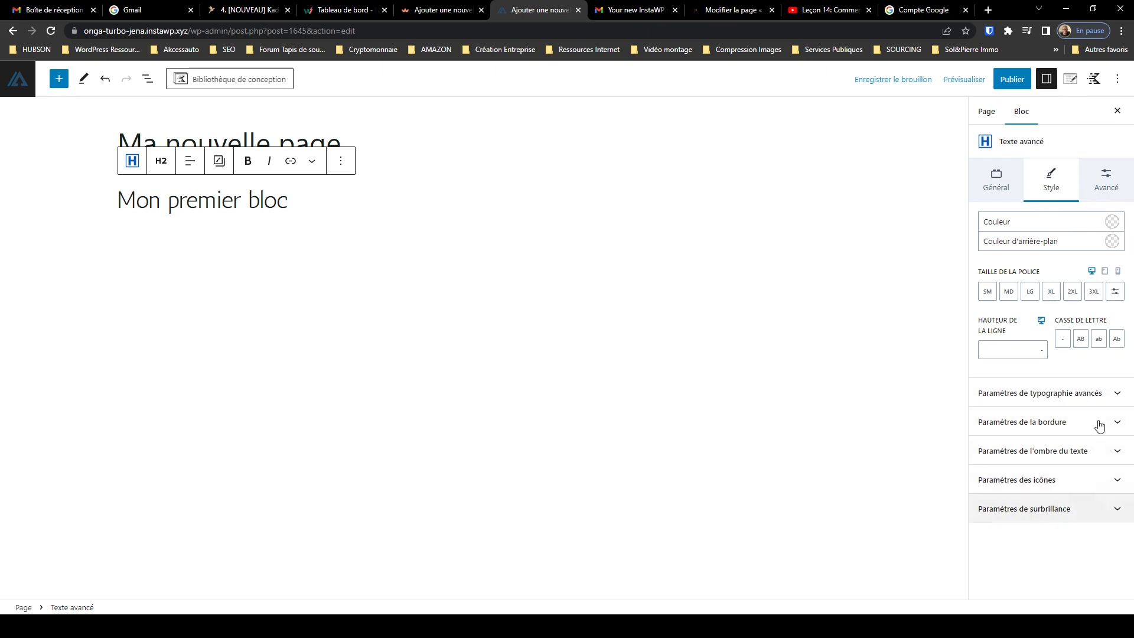
{"action": "left_click", "coordinate": [1001, 196]}
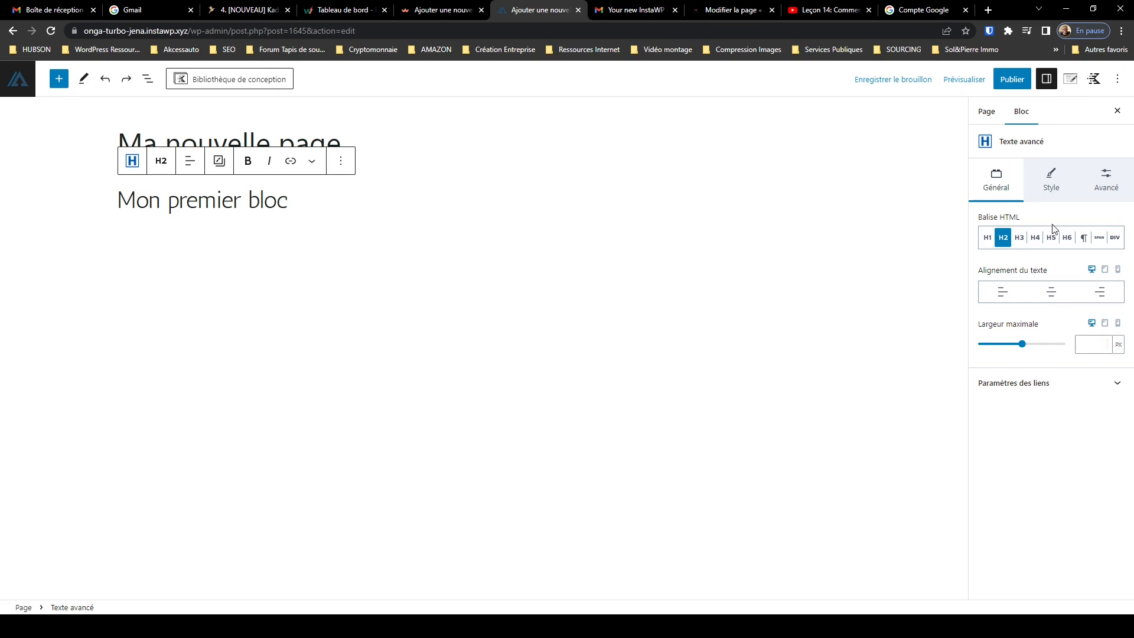
{"action": "left_click", "coordinate": [1055, 199]}
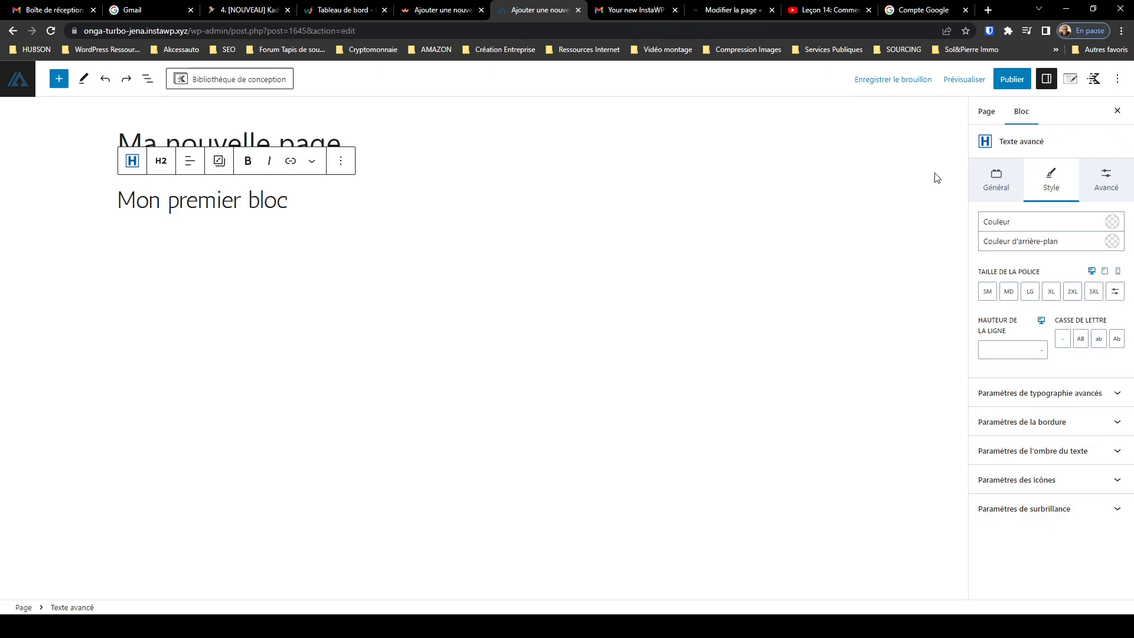
Try the palette blue 14577C as the block's text colour and reset it
{"action": "left_click", "coordinate": [1113, 225]}
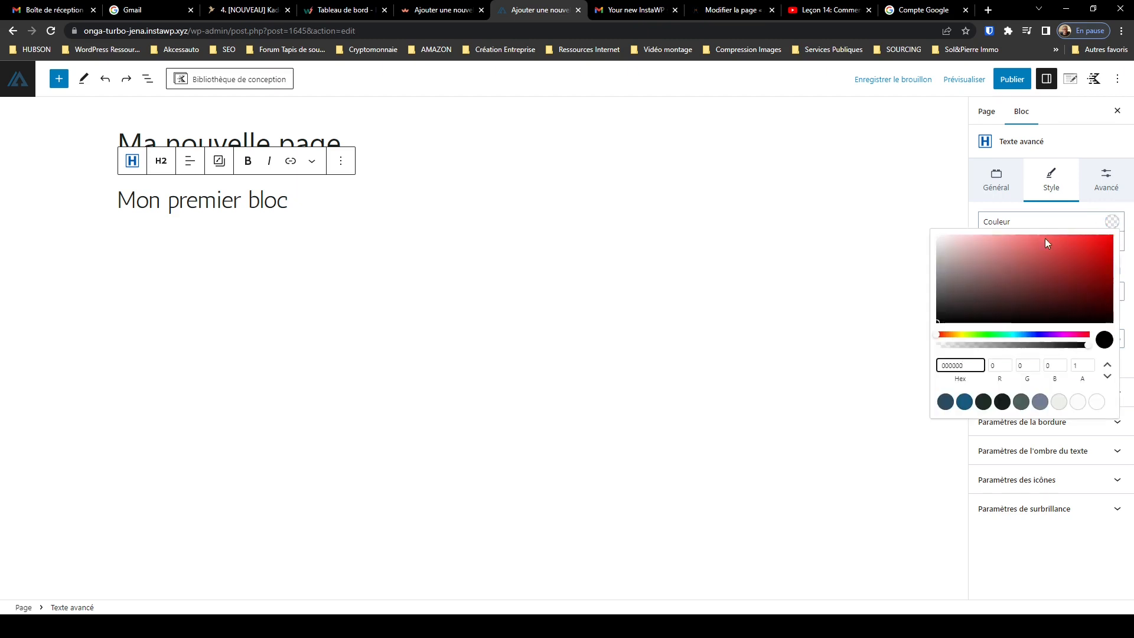
{"action": "left_click", "coordinate": [966, 403]}
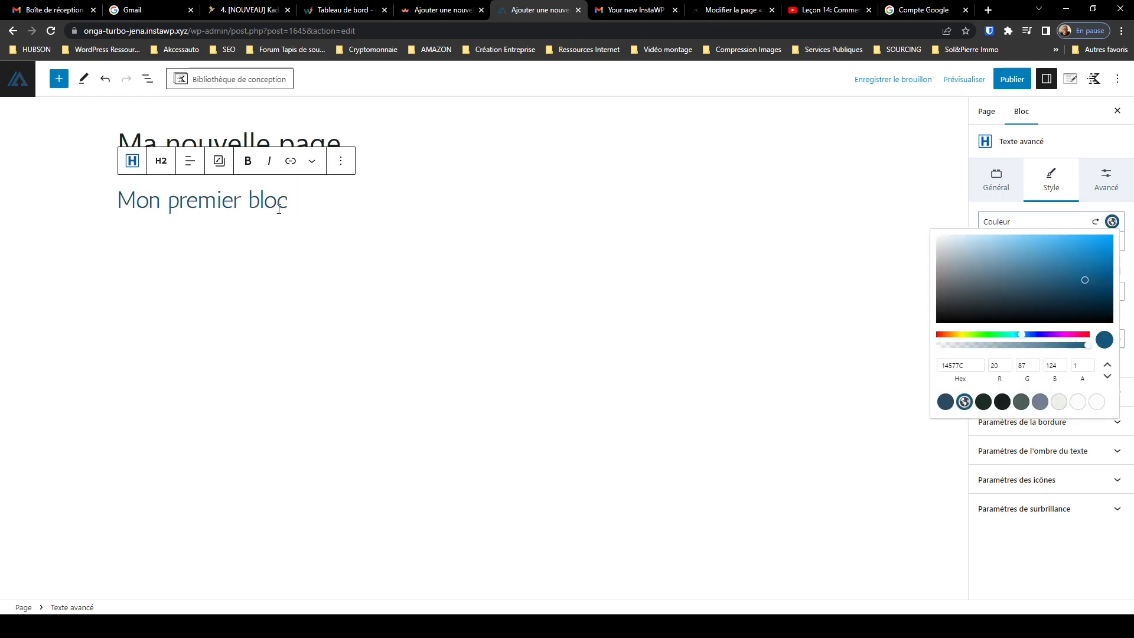
{"action": "left_click", "coordinate": [1095, 223]}
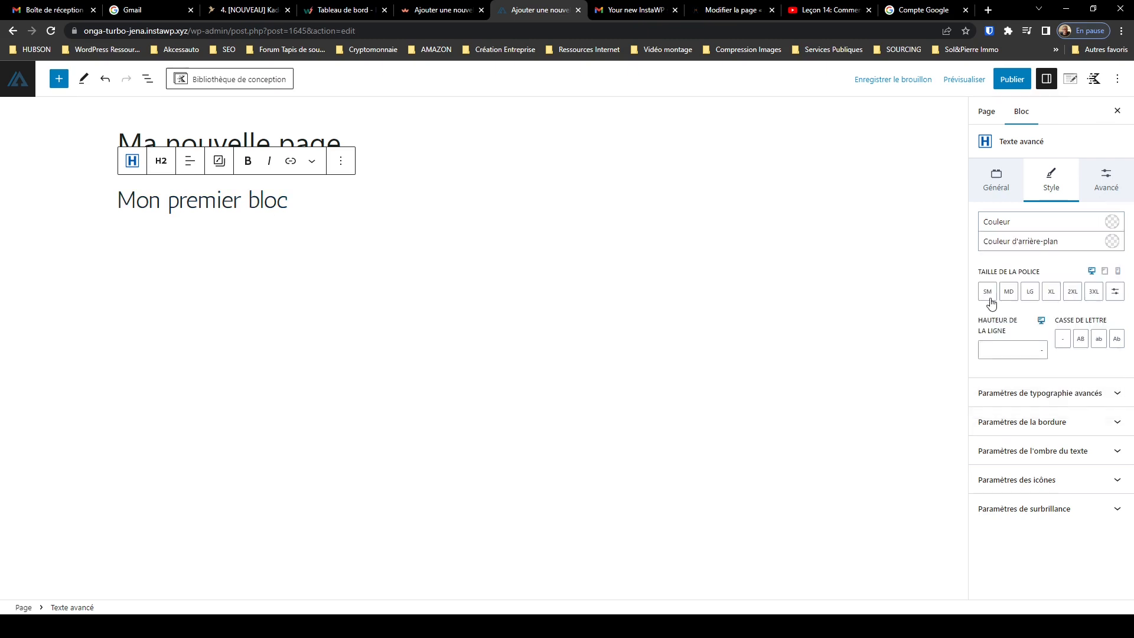
Try the font size presets SM, MD, LG, XL, 2XL and 3XL on the block's text
{"action": "left_click", "coordinate": [987, 297]}
{"action": "left_click", "coordinate": [992, 296]}
{"action": "left_click", "coordinate": [1009, 295]}
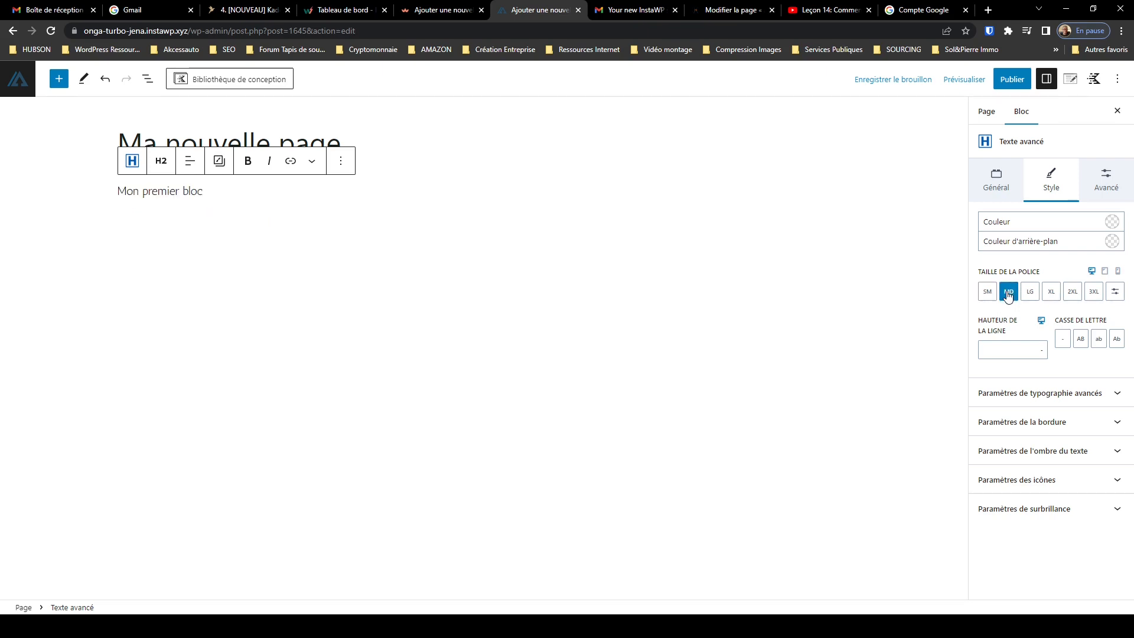
{"action": "left_click", "coordinate": [1031, 295]}
{"action": "left_click", "coordinate": [1051, 296]}
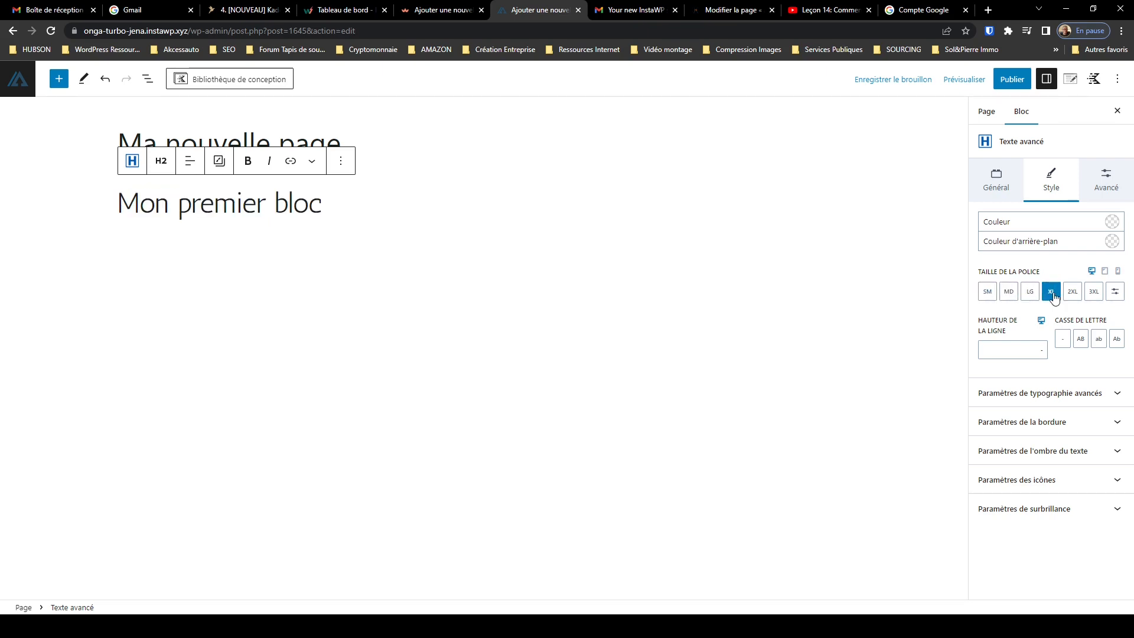
{"action": "left_click", "coordinate": [1074, 297]}
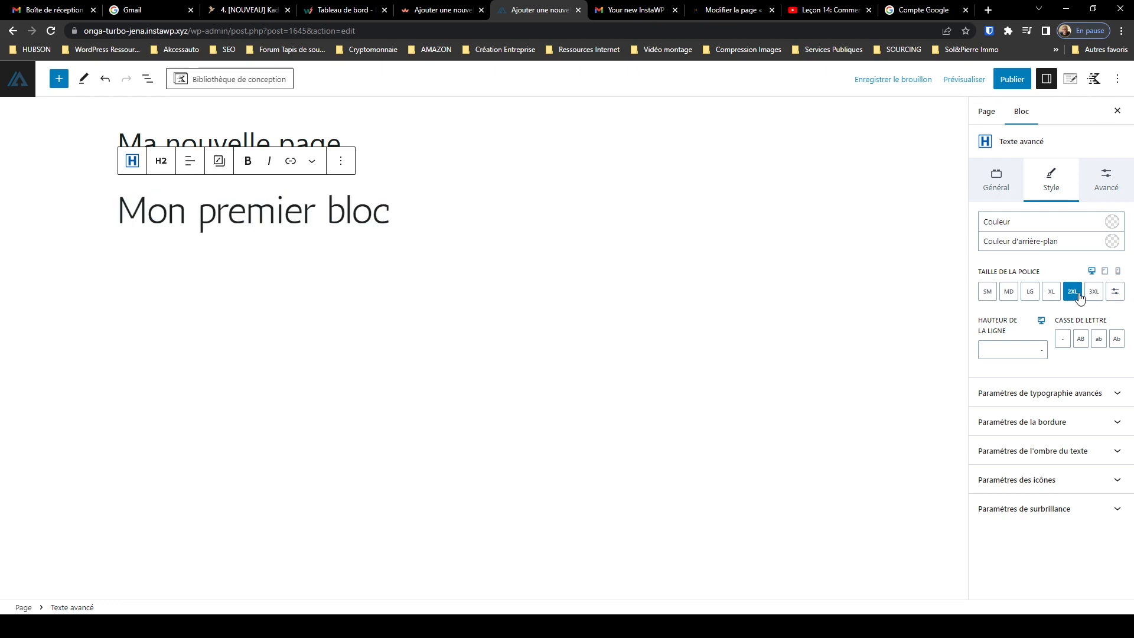
{"action": "left_click", "coordinate": [1094, 292]}
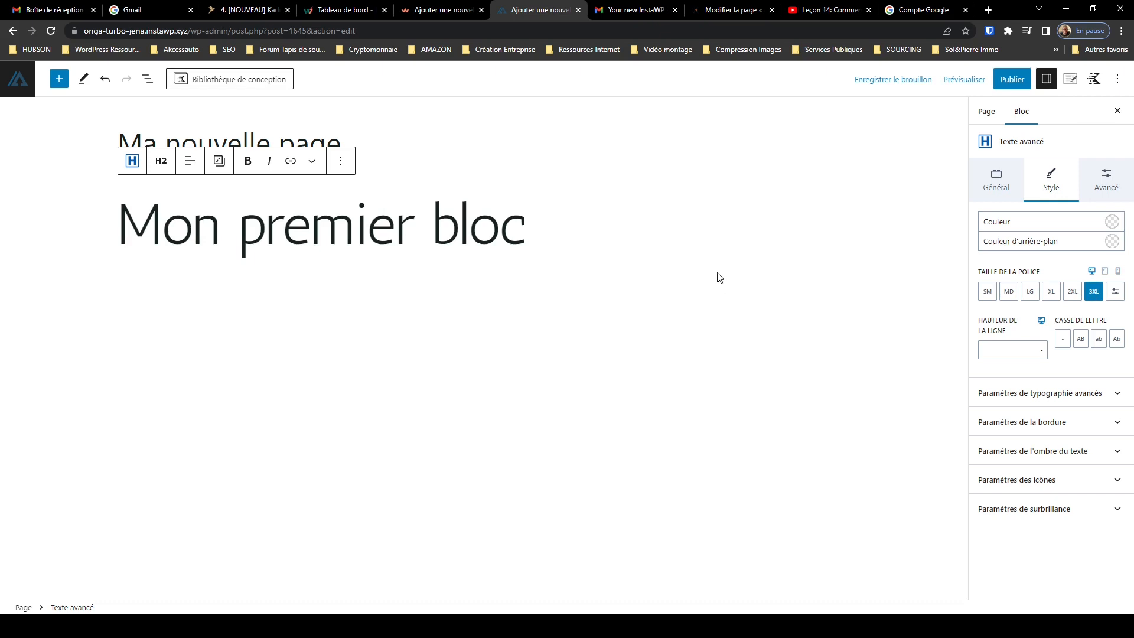
Try a custom font size of 52 px on the text and return to the preset sizes
{"action": "left_click", "coordinate": [1116, 293]}
{"action": "left_click_drag", "start_coordinate": [1002, 294], "coordinate": [975, 298]}
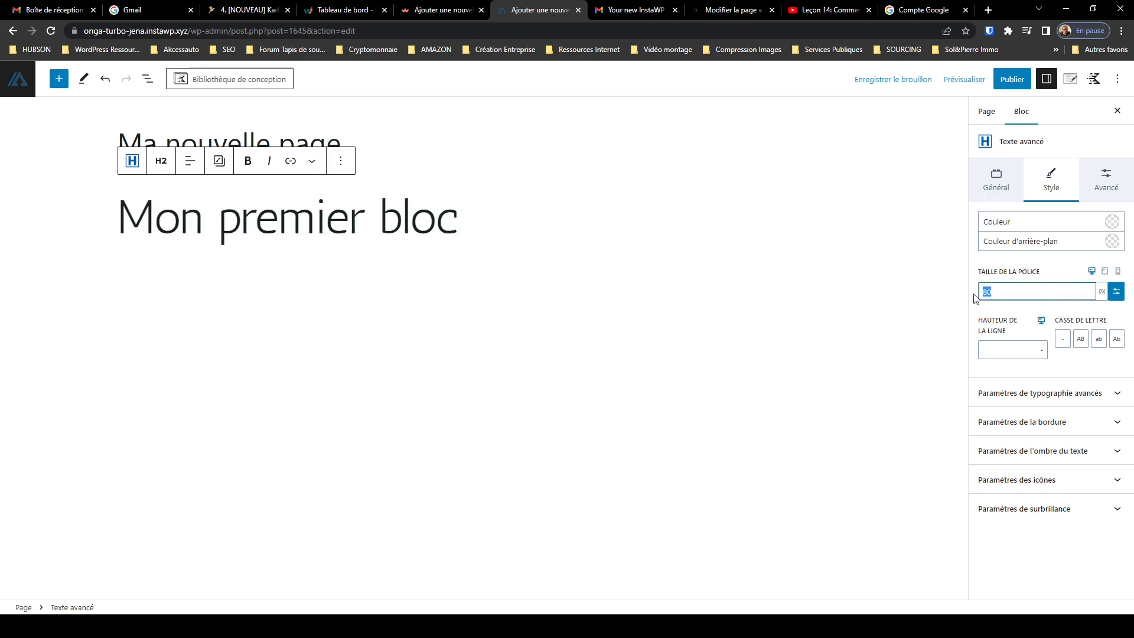
{"action": "type", "text": "52"}
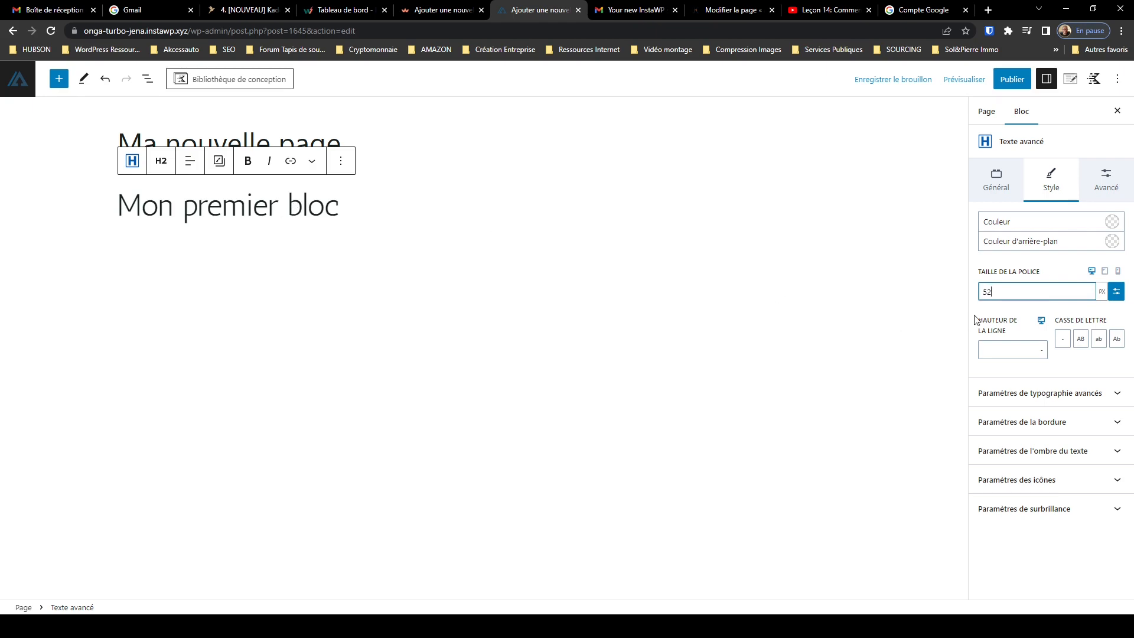
{"action": "left_click", "coordinate": [1116, 293]}
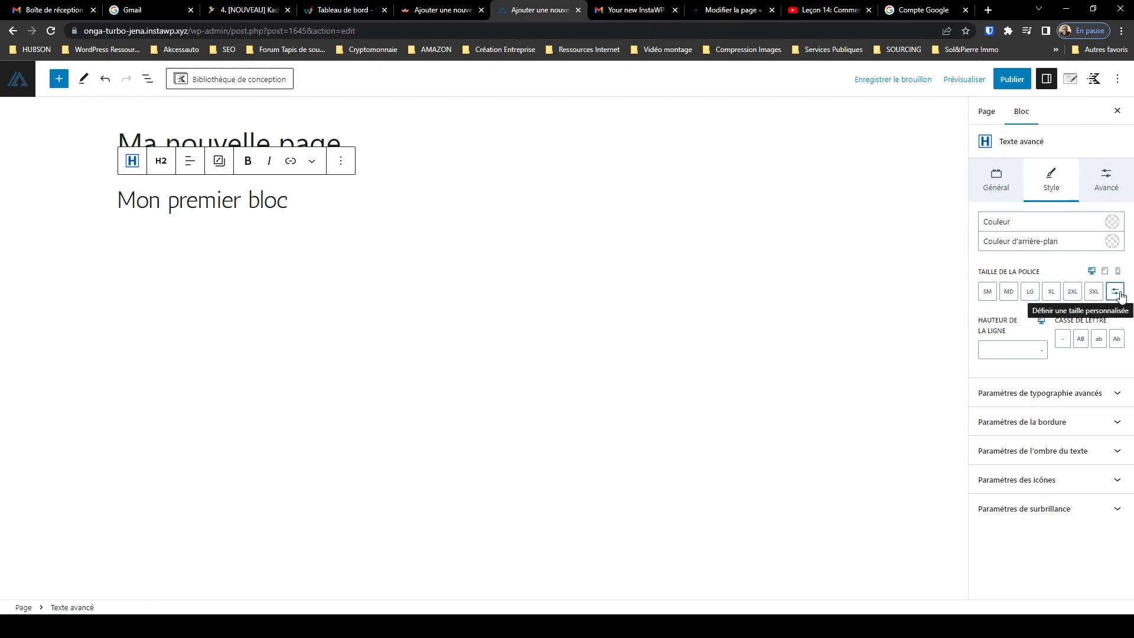
Apply the 2XL font size preset and look over the advanced typography settings
{"action": "left_click", "coordinate": [1073, 291]}
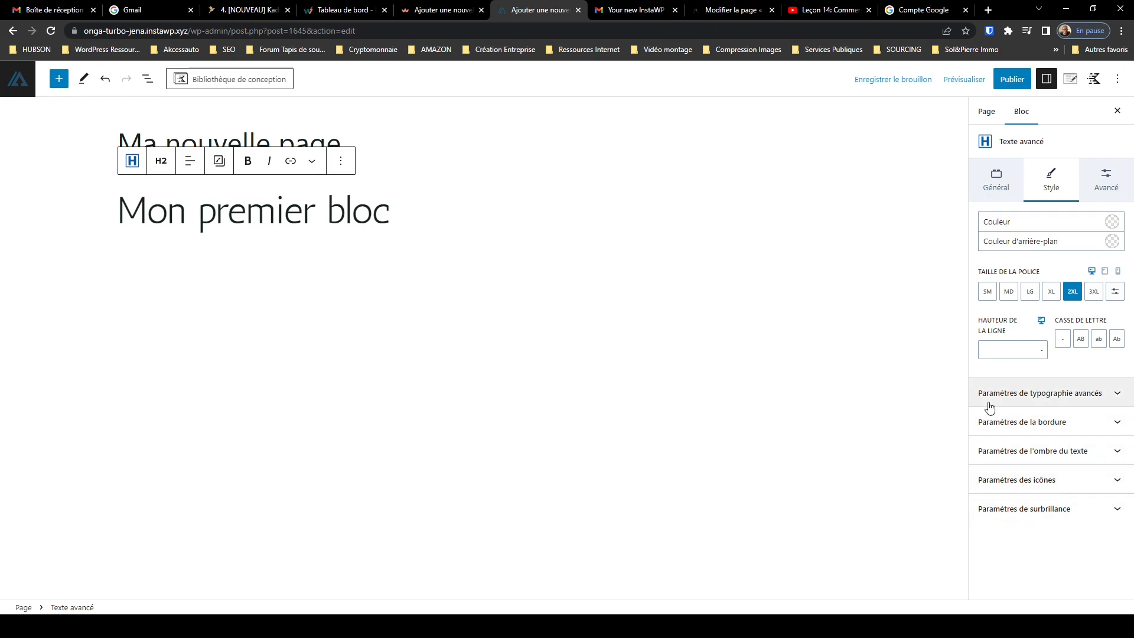
{"action": "left_click", "coordinate": [1117, 394]}
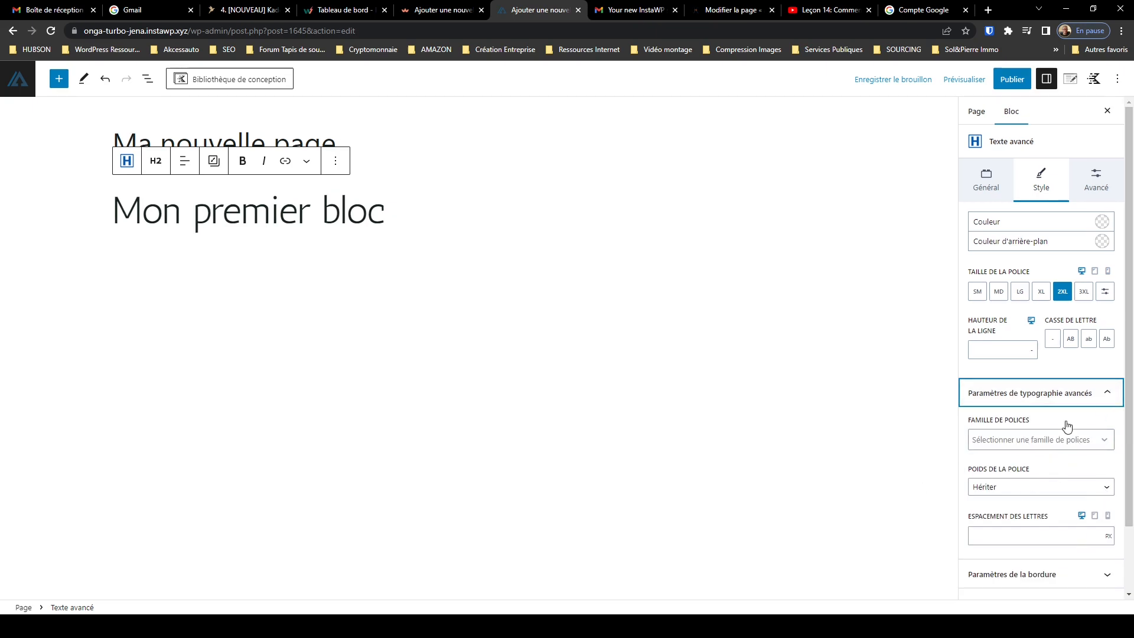
{"action": "left_click", "coordinate": [1107, 393]}
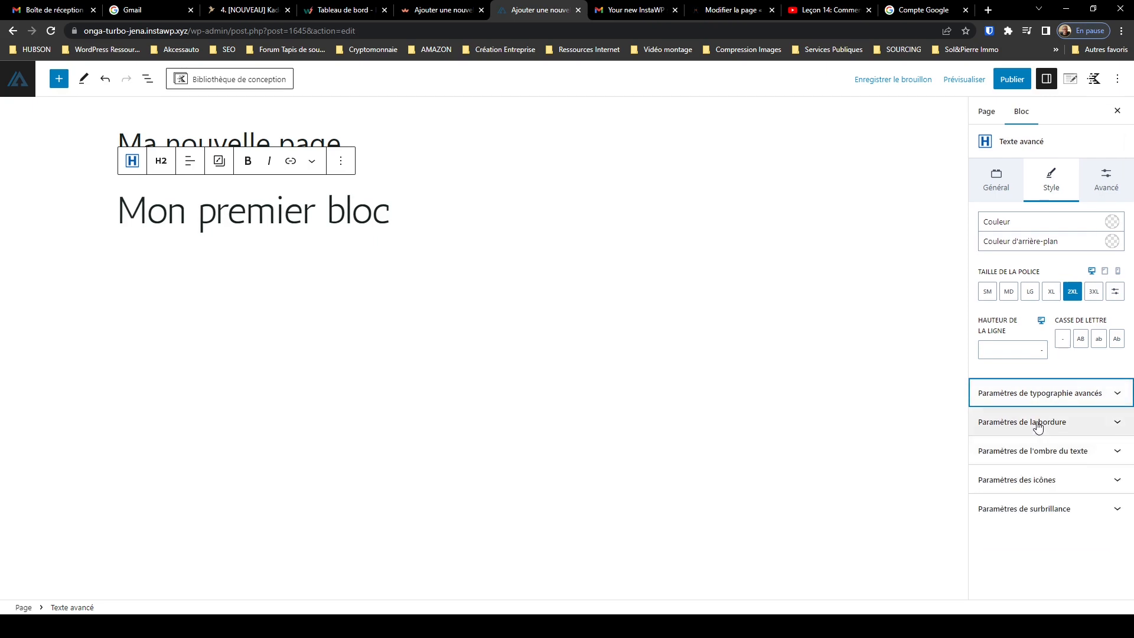
Give the text block a 2 px border on all sides in the palette's dark green 1A2C23
{"action": "left_click", "coordinate": [1118, 423]}
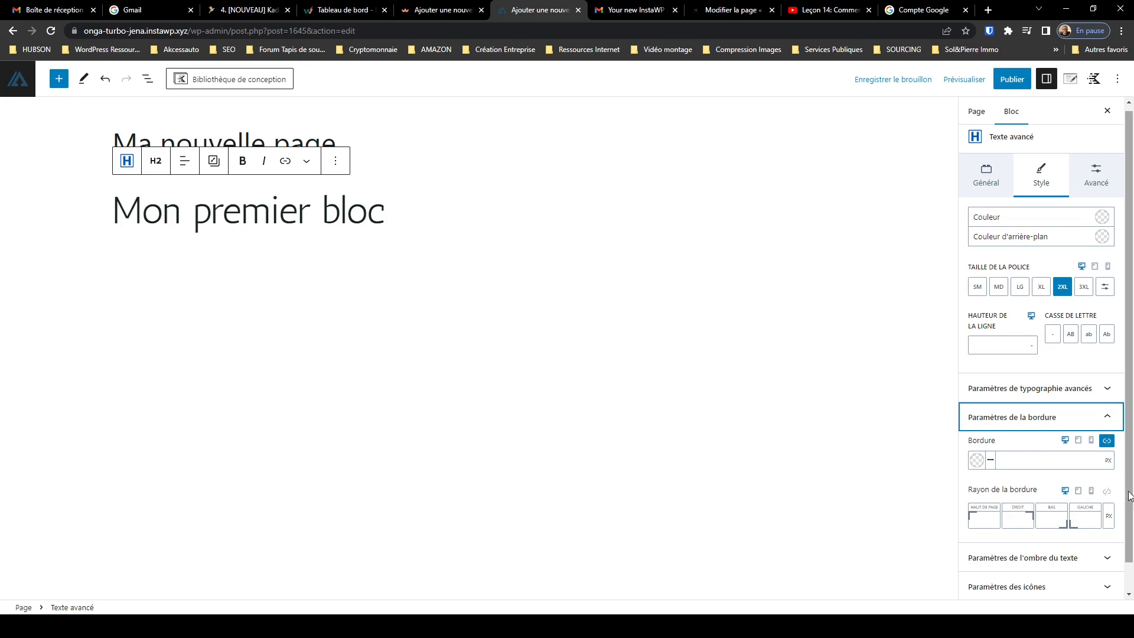
{"action": "left_click", "coordinate": [1016, 462]}
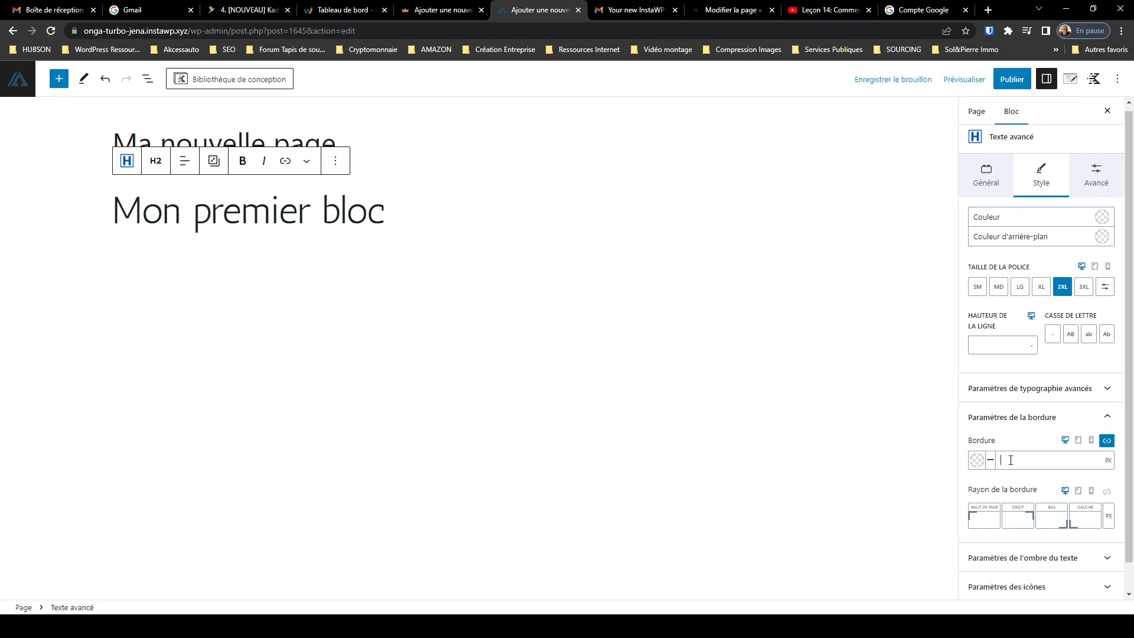
{"action": "type", "text": "2"}
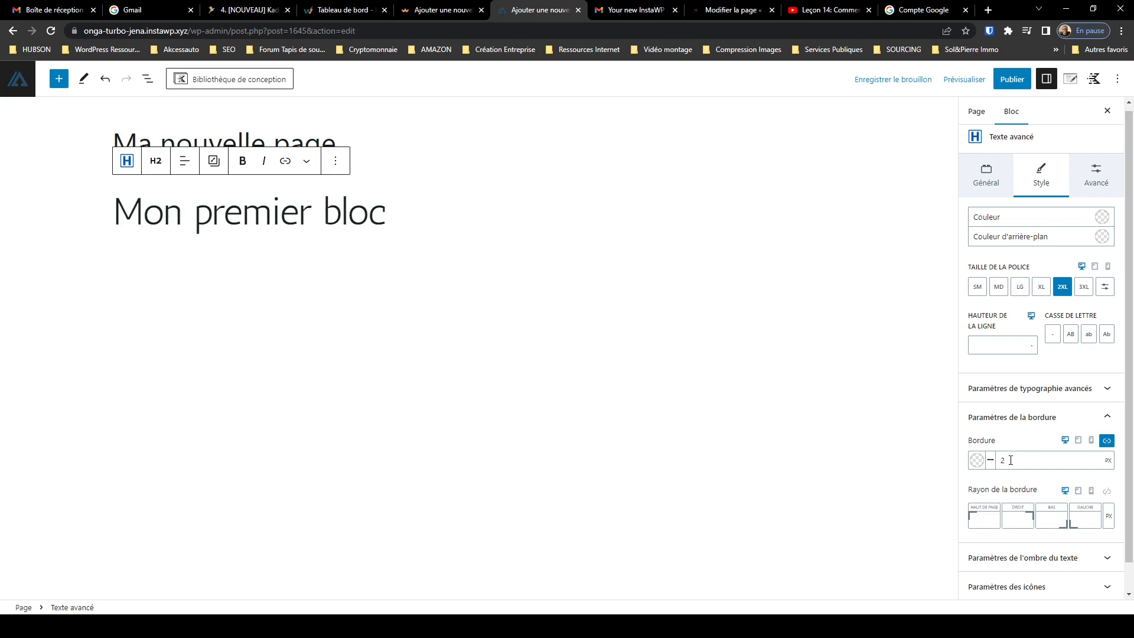
{"action": "left_click", "coordinate": [978, 461]}
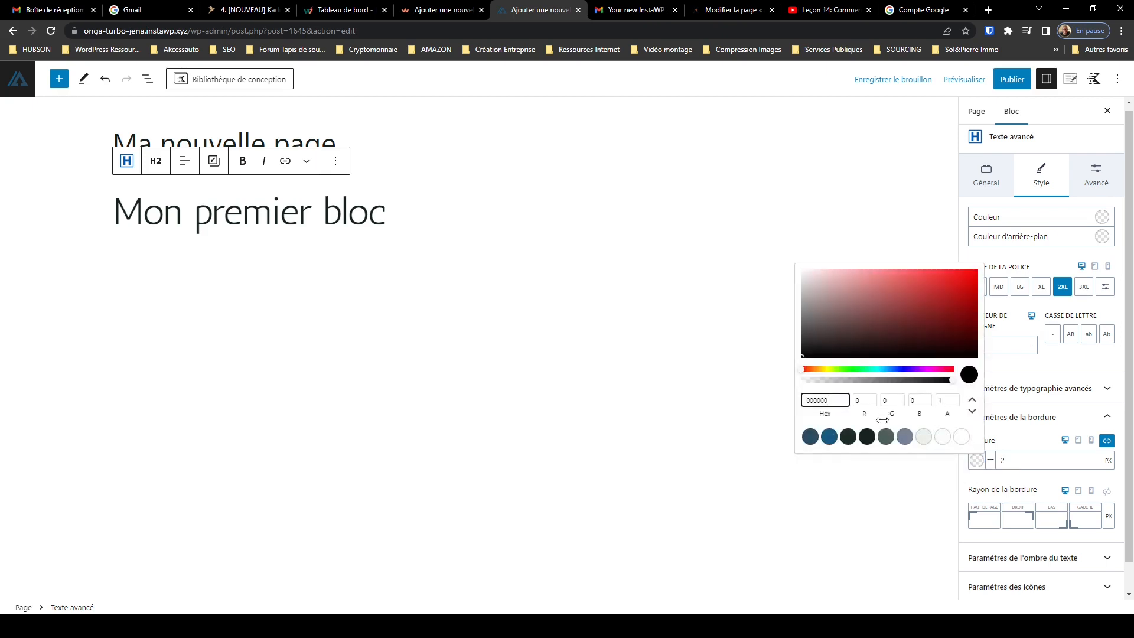
{"action": "left_click", "coordinate": [848, 439]}
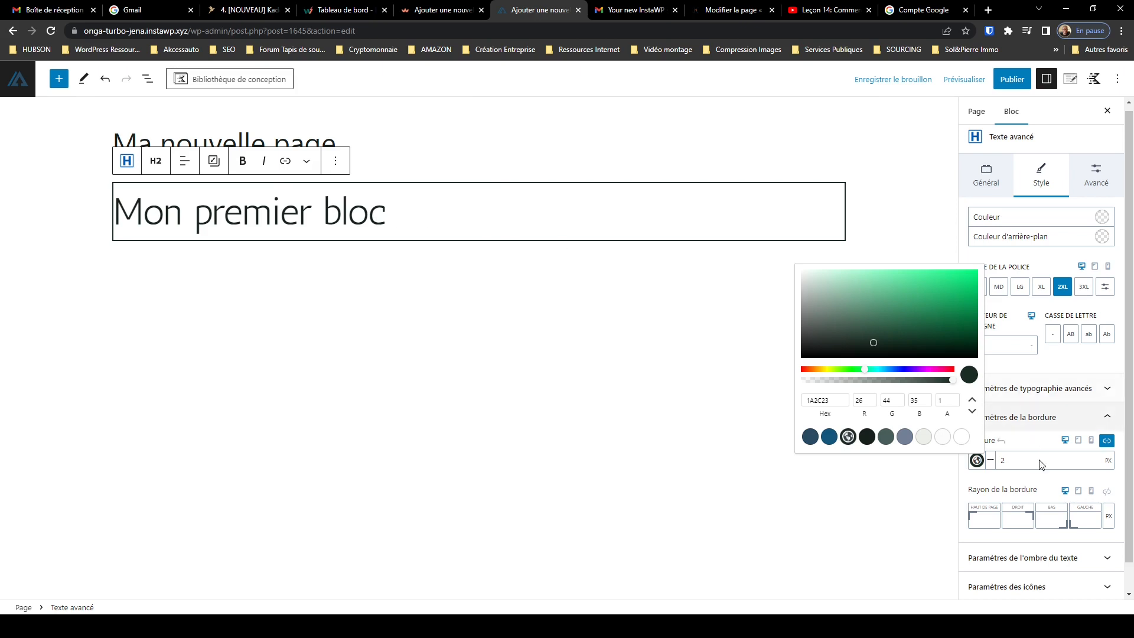
{"action": "left_click", "coordinate": [1132, 382]}
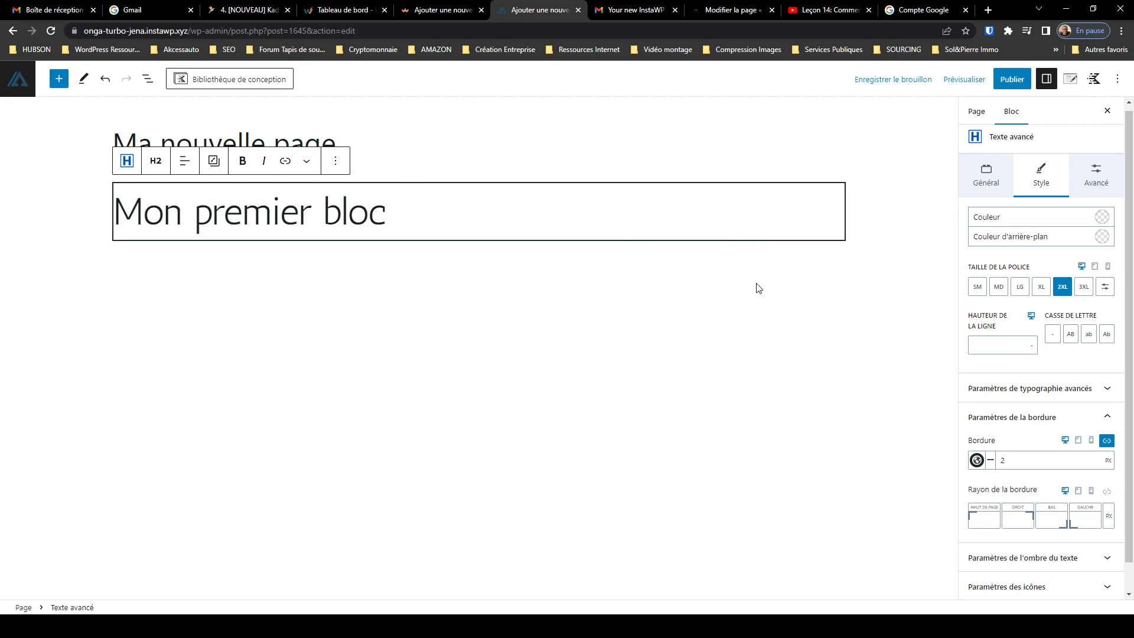
Try an individual top border width of 0 px, relink the sides, and undo the block's border and font size changes
{"action": "left_click", "coordinate": [1107, 442]}
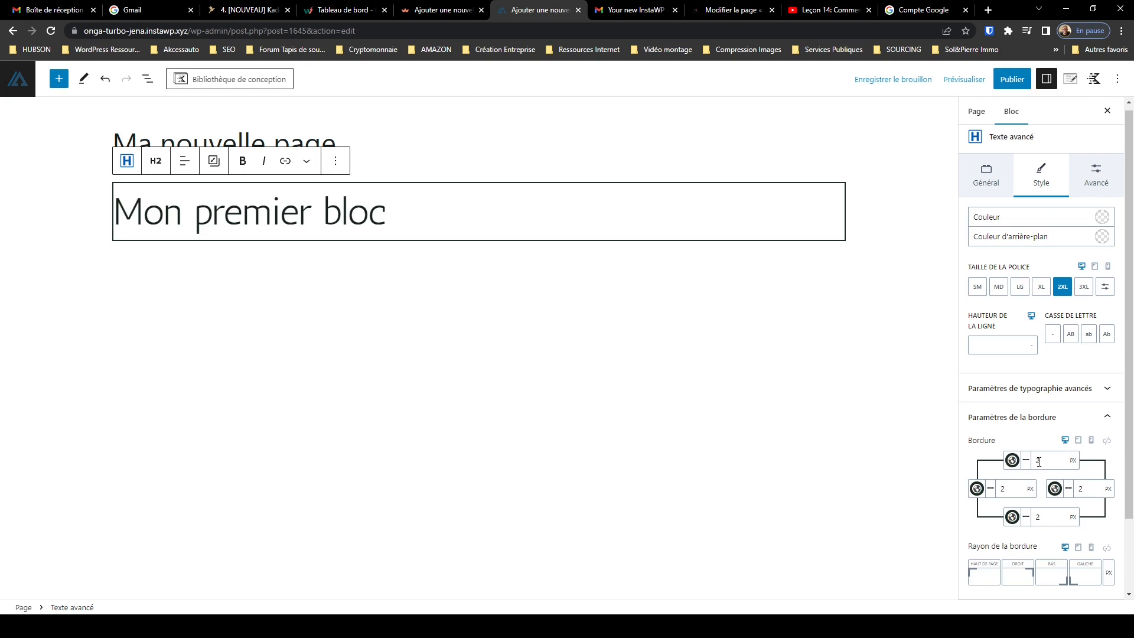
{"action": "left_click_drag", "start_coordinate": [1036, 461], "coordinate": [1046, 461]}
{"action": "type", "text": "0"}
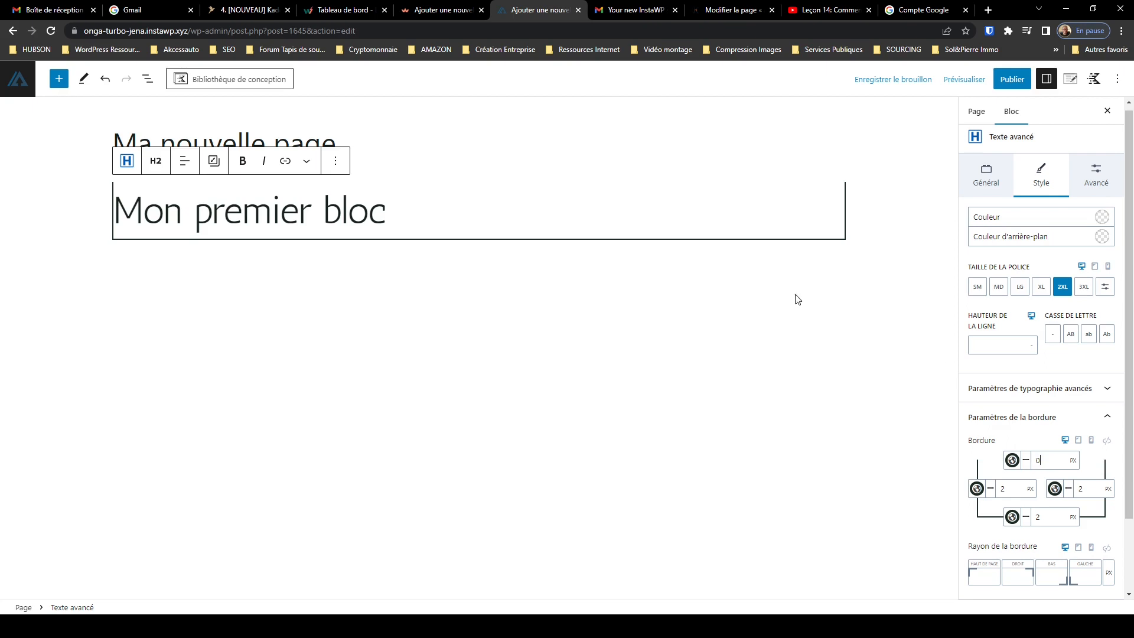
{"action": "left_click", "coordinate": [1107, 441]}
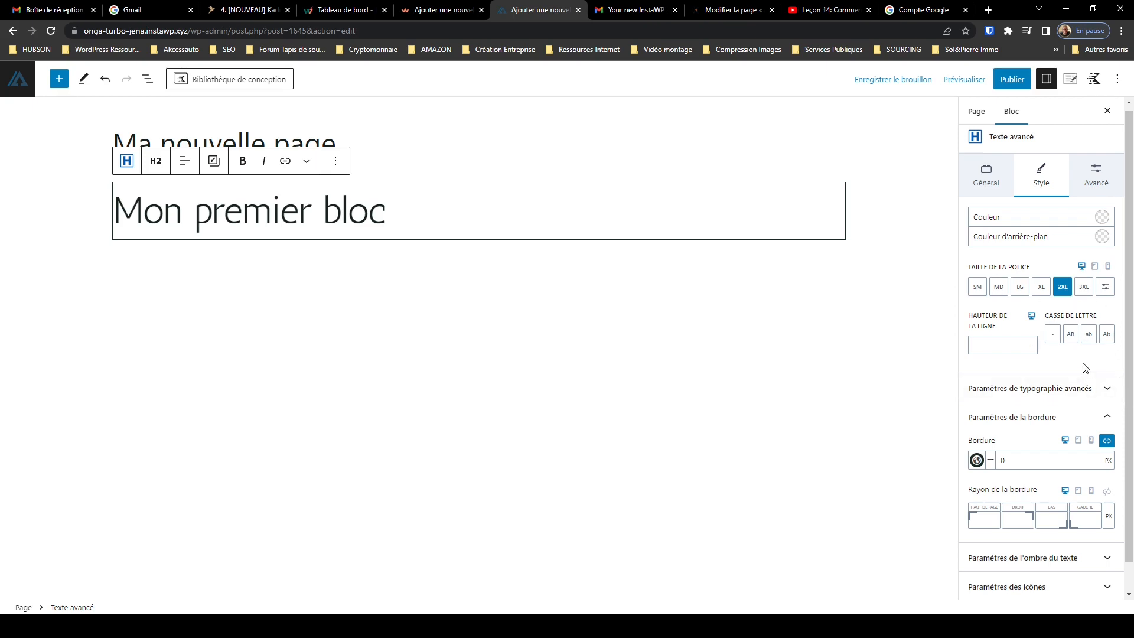
{"action": "key", "text": "ctrl+z"}
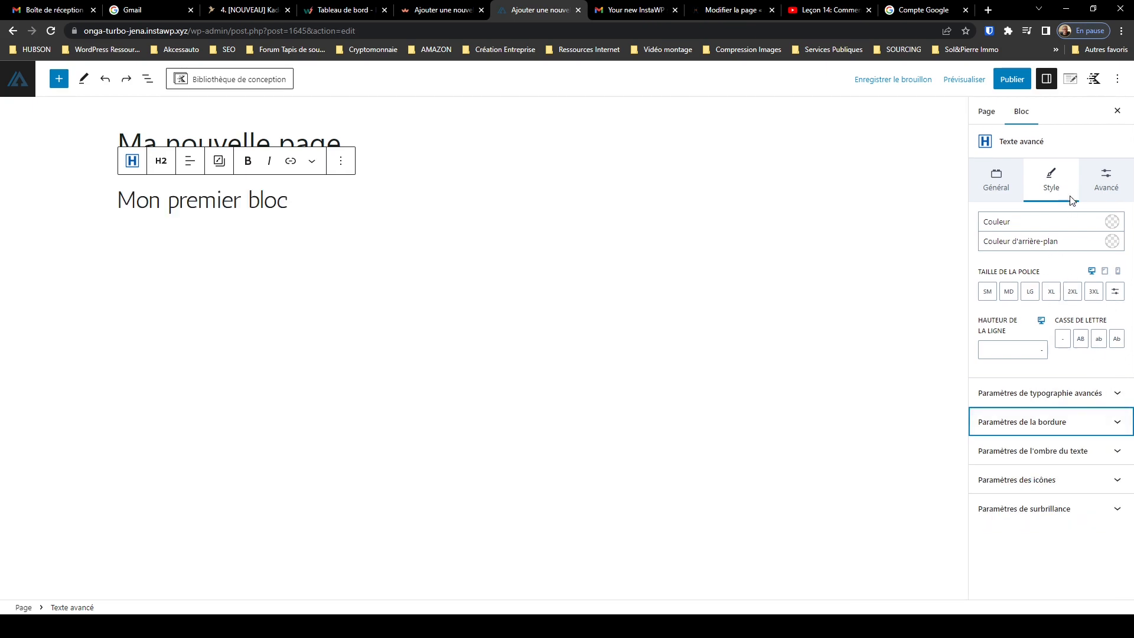
Look at the text shadow settings and set the block's top inner margin (Marge interne) to LG
{"action": "left_click", "coordinate": [1084, 450]}
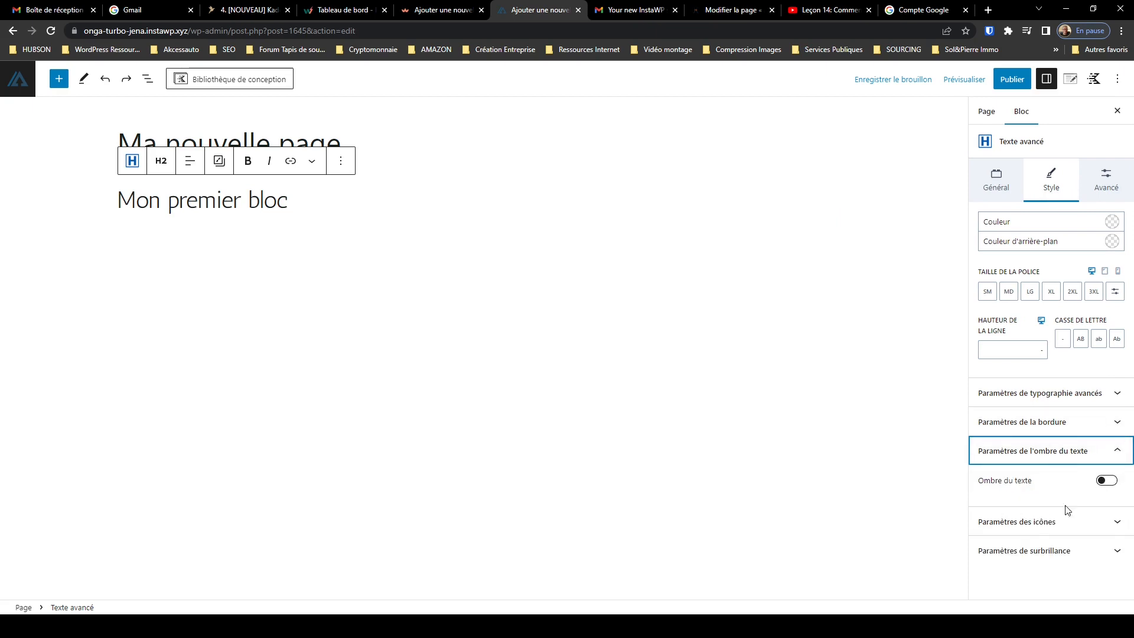
{"action": "left_click", "coordinate": [1108, 188]}
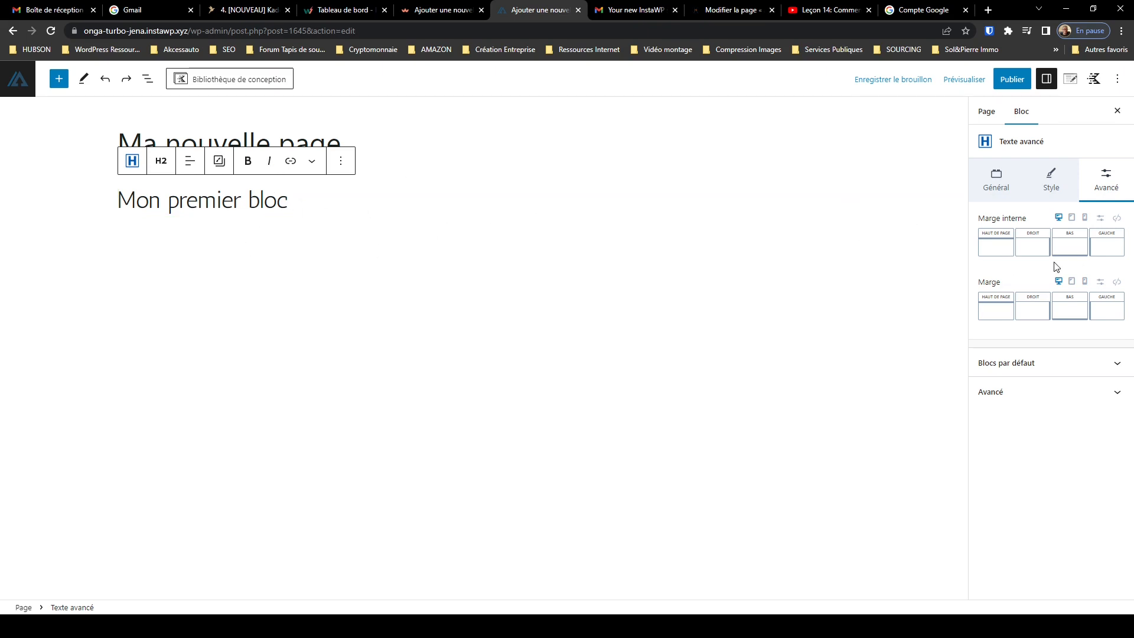
{"action": "left_click", "coordinate": [997, 249]}
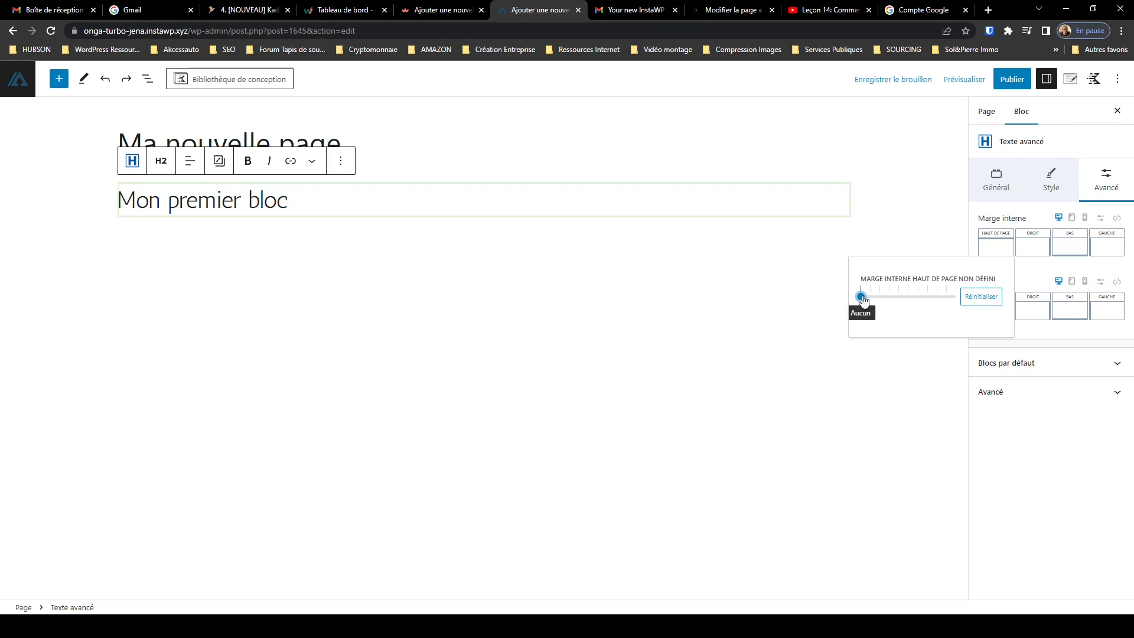
{"action": "left_click_drag", "start_coordinate": [861, 300], "coordinate": [913, 300]}
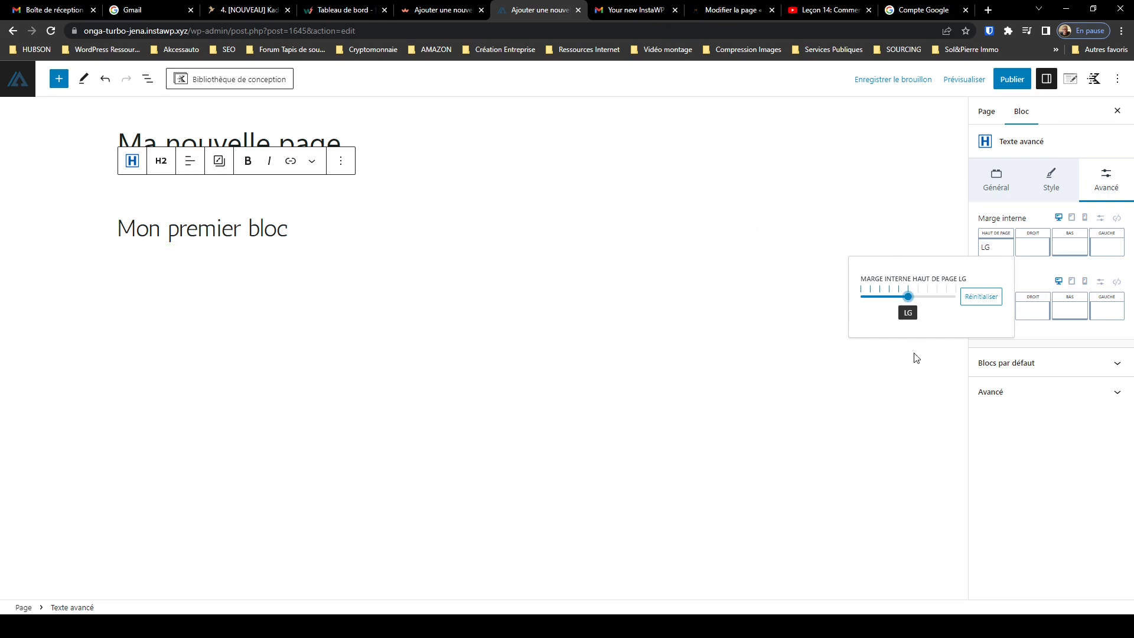
Link the four inner margin sides, reset their value, and set the inner margin to Aucun on every side
{"action": "left_click", "coordinate": [1117, 218]}
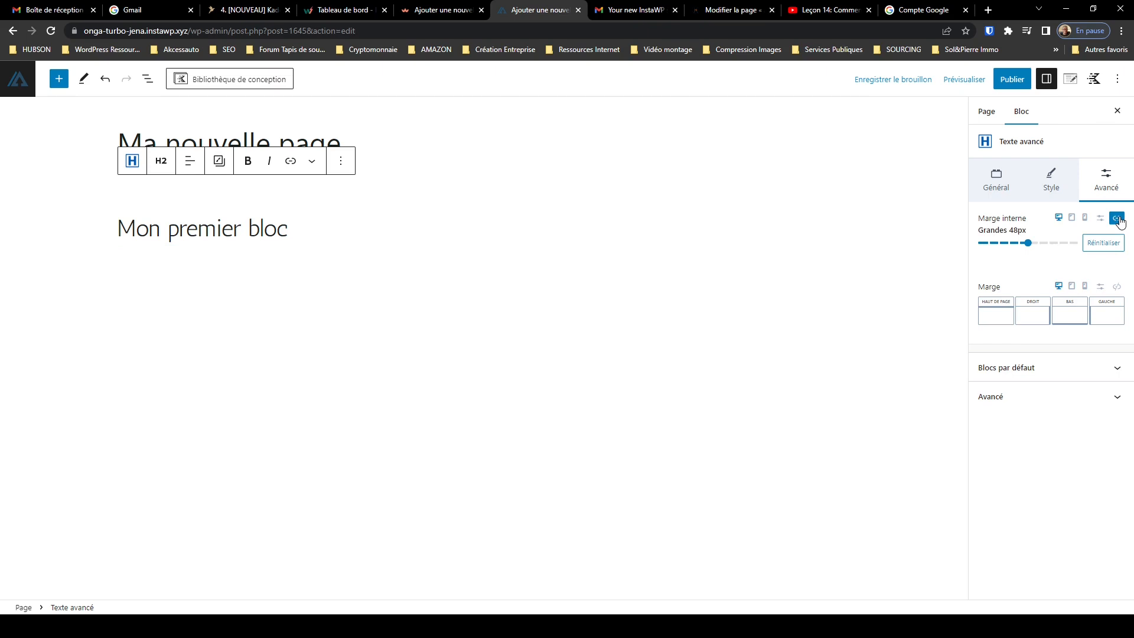
{"action": "left_click", "coordinate": [1090, 246]}
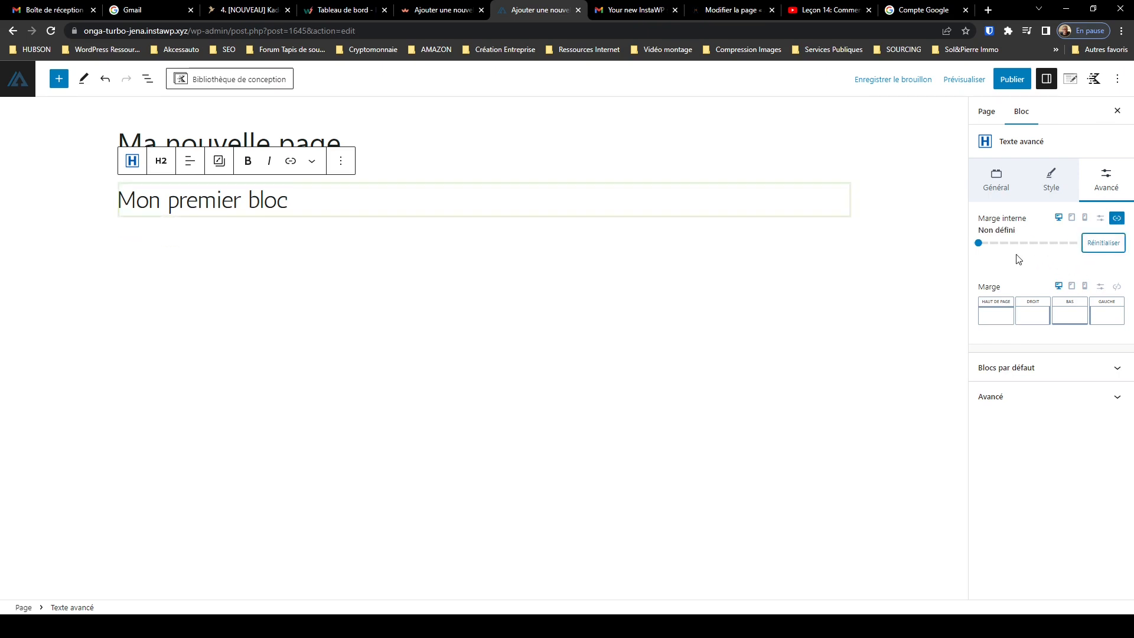
{"action": "left_click_drag", "start_coordinate": [980, 247], "coordinate": [1027, 248]}
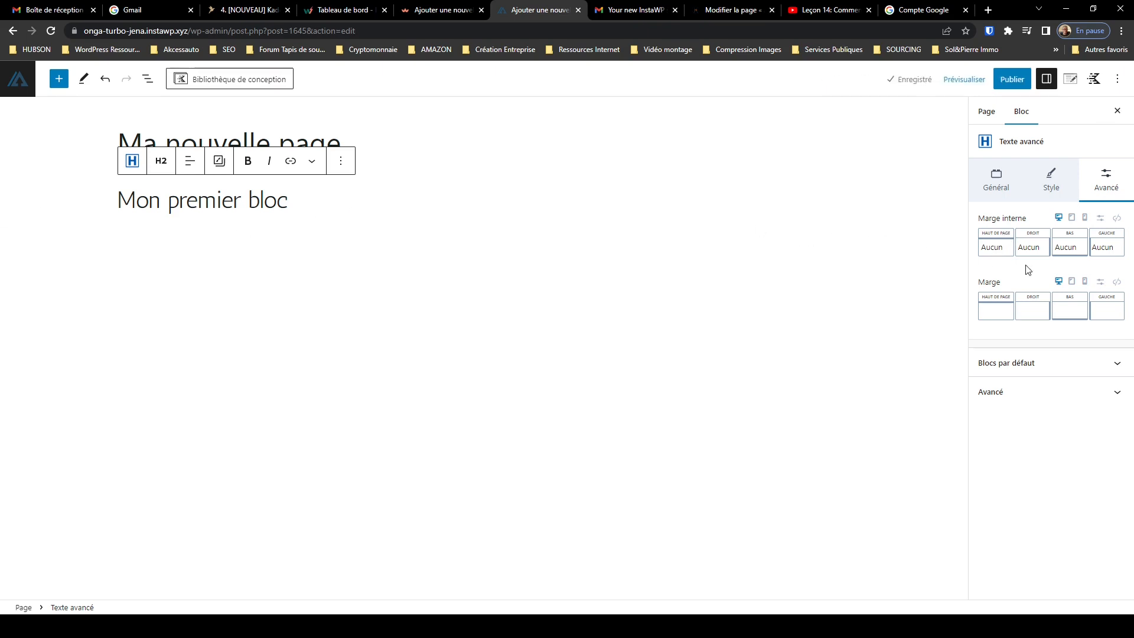
Try a top inner margin (Marge interne) of XL and a bottom inner margin of LG on the text block
{"action": "left_click", "coordinate": [998, 252]}
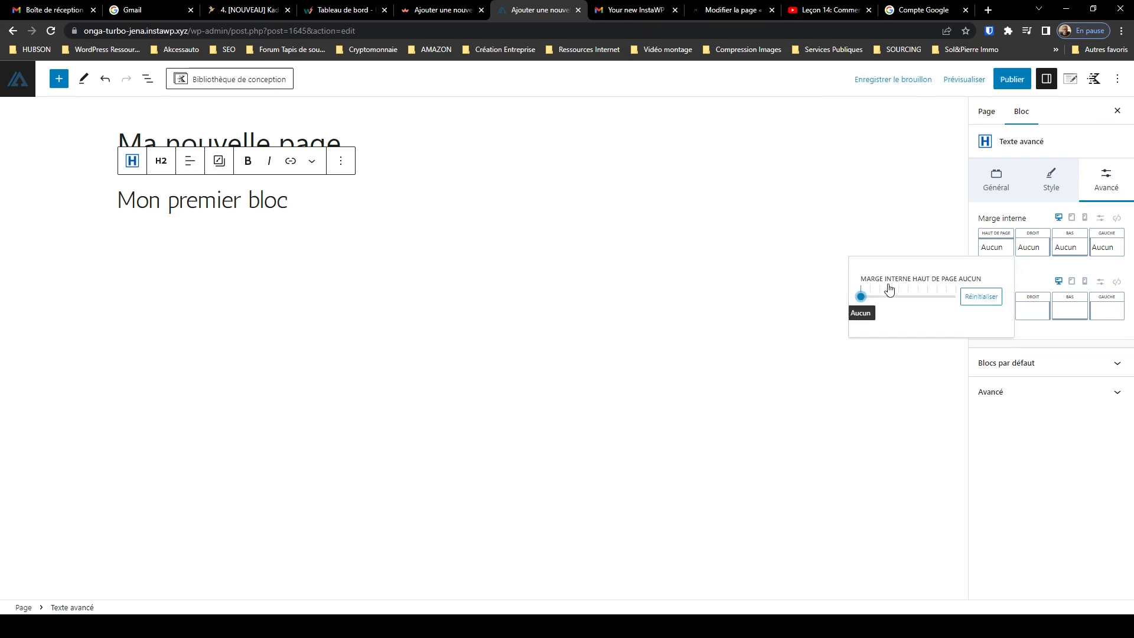
{"action": "left_click_drag", "start_coordinate": [861, 297], "coordinate": [917, 298]}
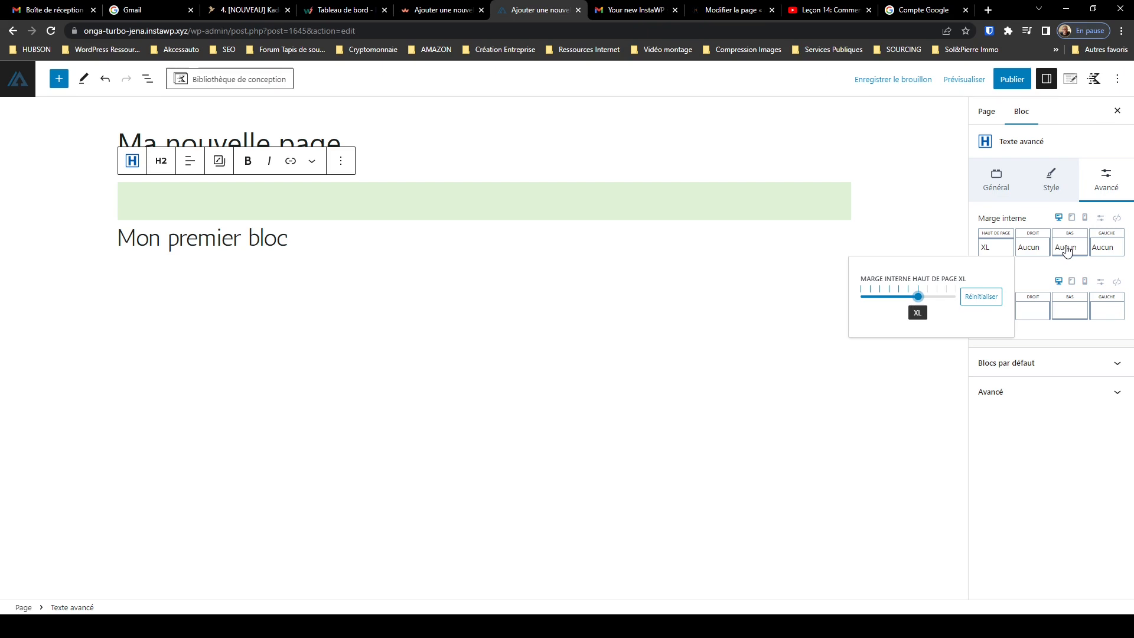
{"action": "left_click", "coordinate": [1073, 251]}
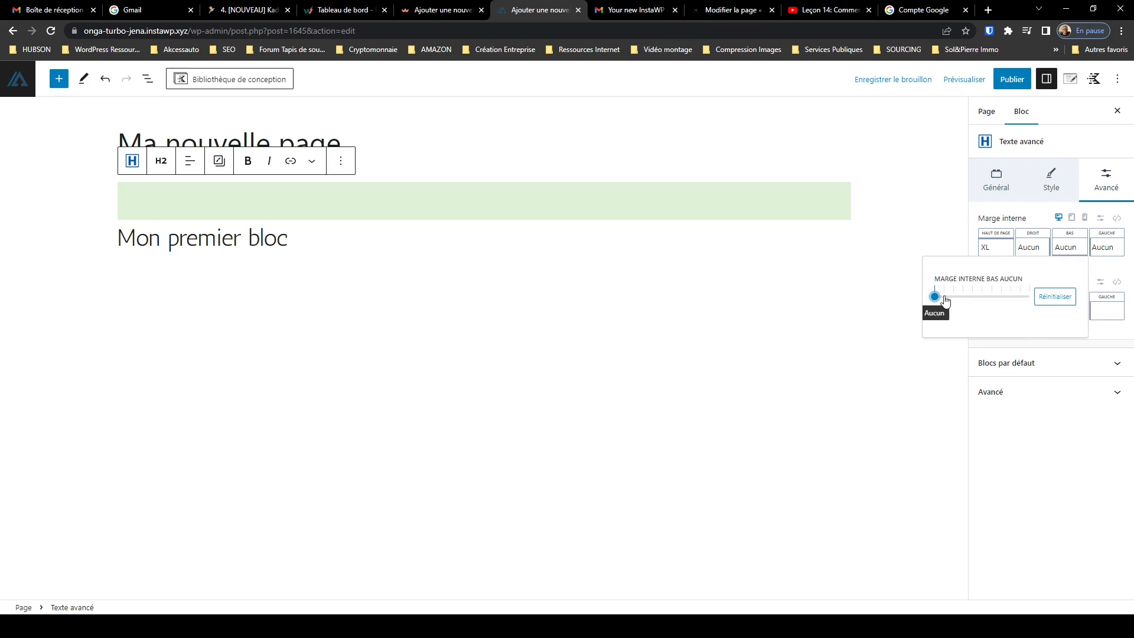
{"action": "left_click_drag", "start_coordinate": [935, 297], "coordinate": [984, 302]}
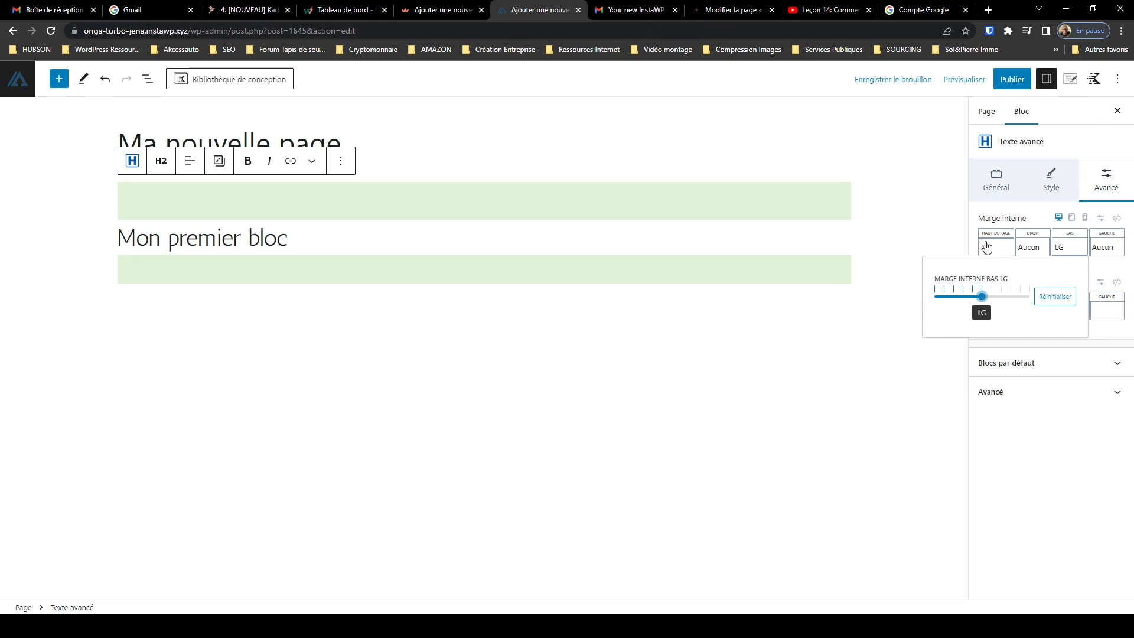
{"action": "left_click_drag", "start_coordinate": [982, 299], "coordinate": [991, 300]}
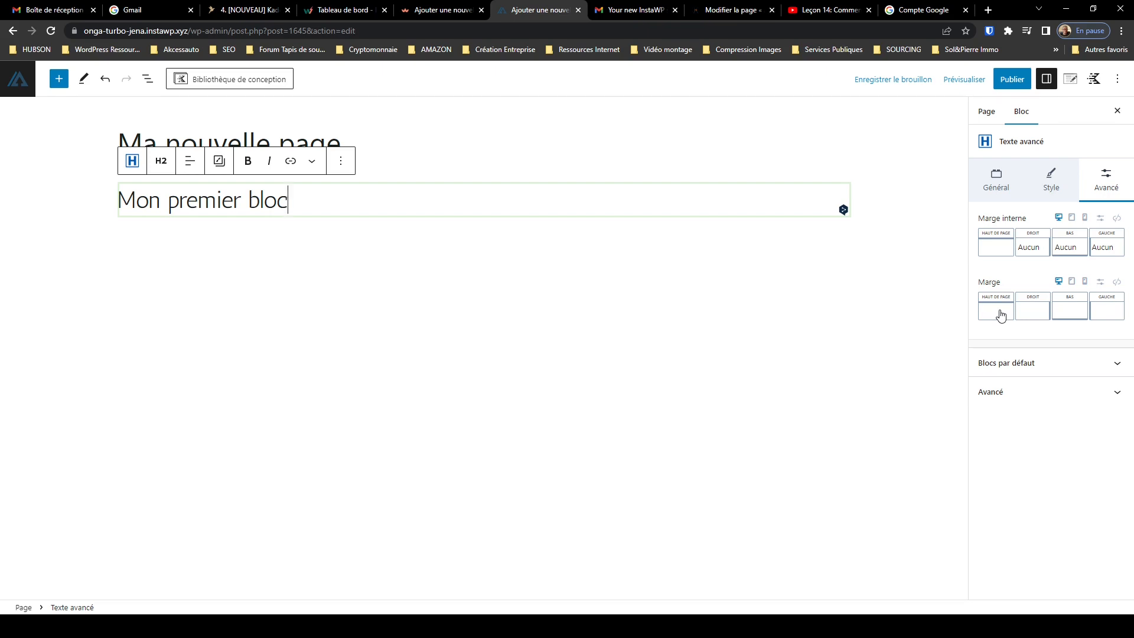
Try an outer margin (Marge) of LG above and XL below the text block, reset both values, and deselect the block
{"action": "left_click", "coordinate": [1001, 318]}
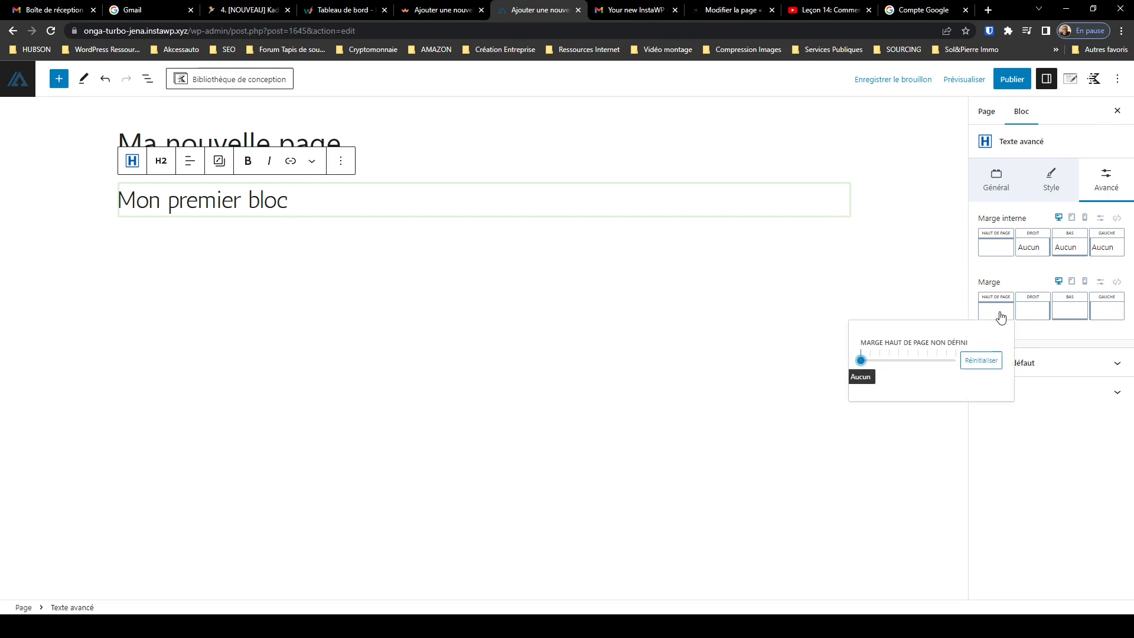
{"action": "left_click_drag", "start_coordinate": [862, 361], "coordinate": [908, 361]}
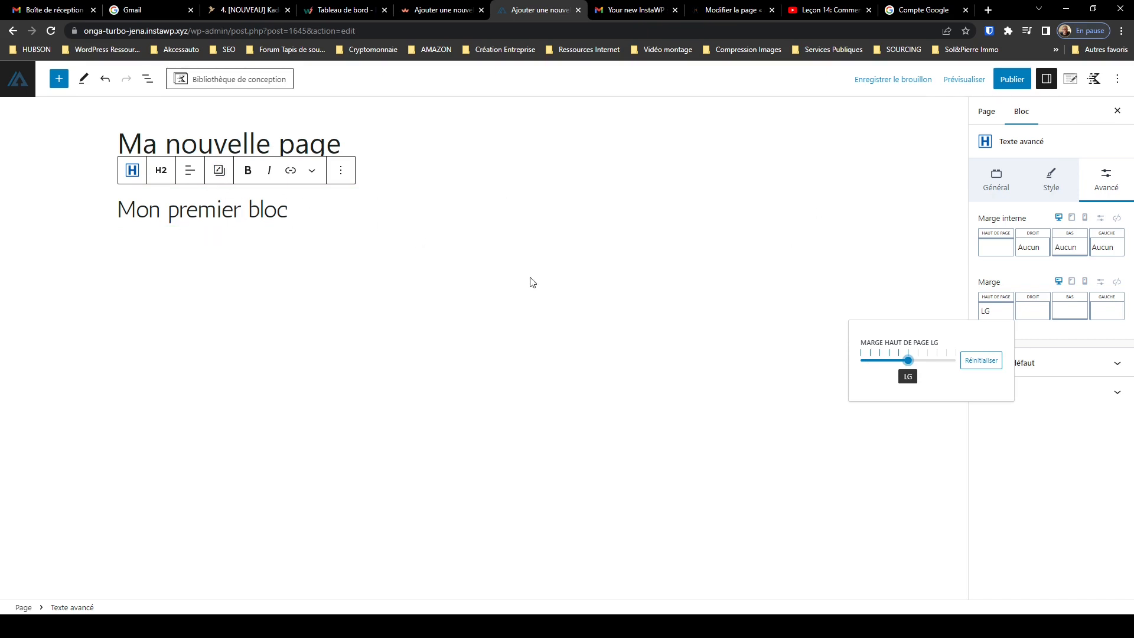
{"action": "left_click", "coordinate": [1078, 316]}
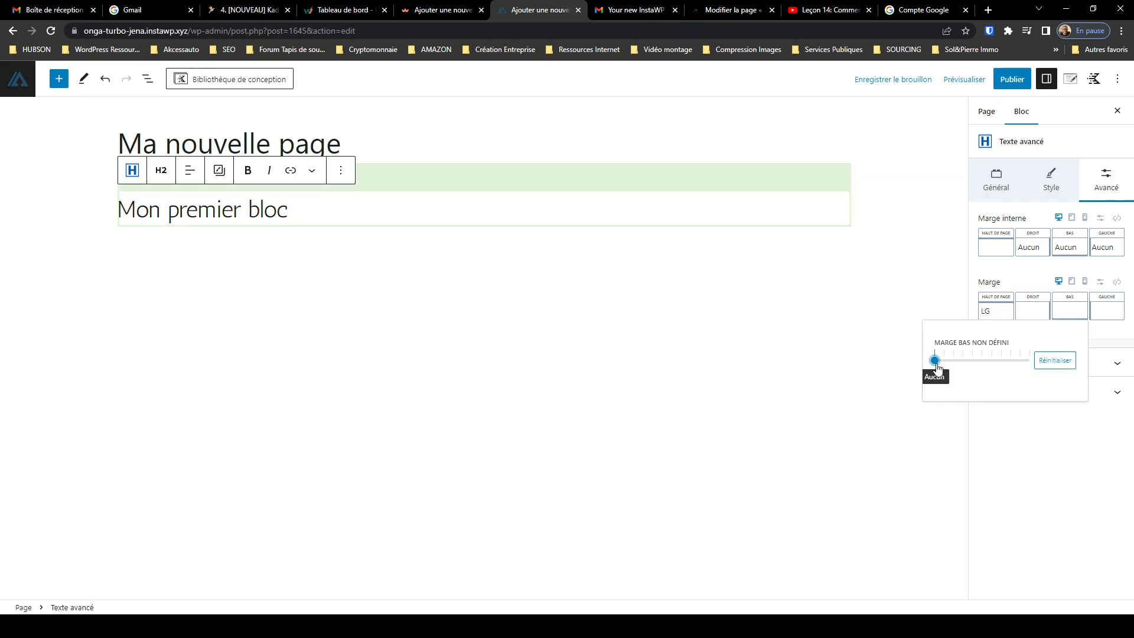
{"action": "left_click_drag", "start_coordinate": [939, 367], "coordinate": [996, 371]}
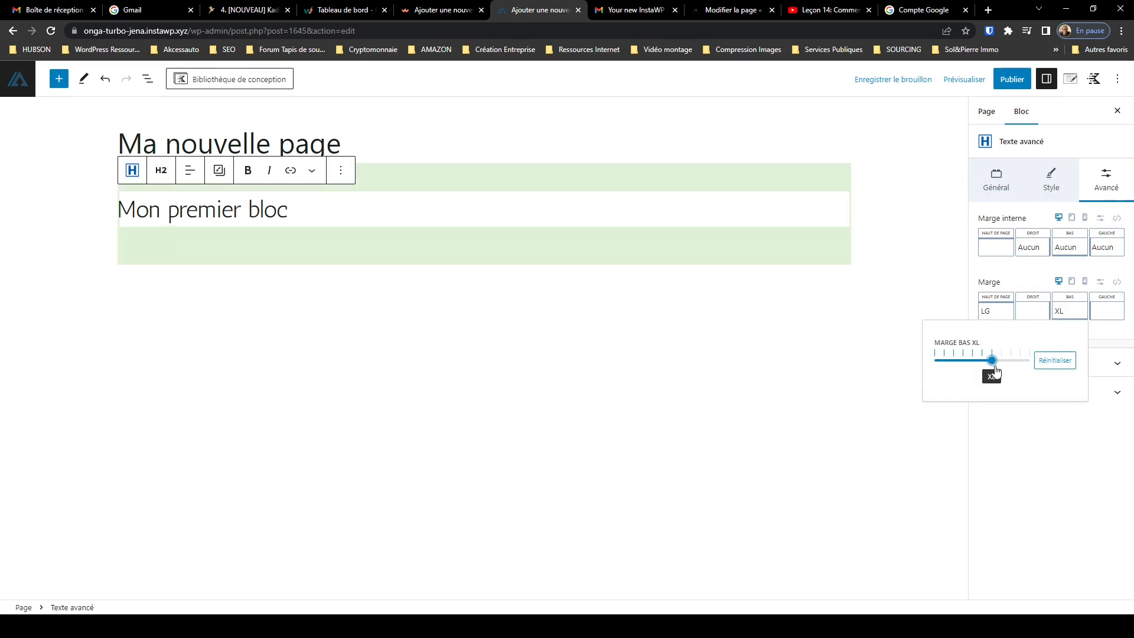
{"action": "left_click", "coordinate": [1055, 361]}
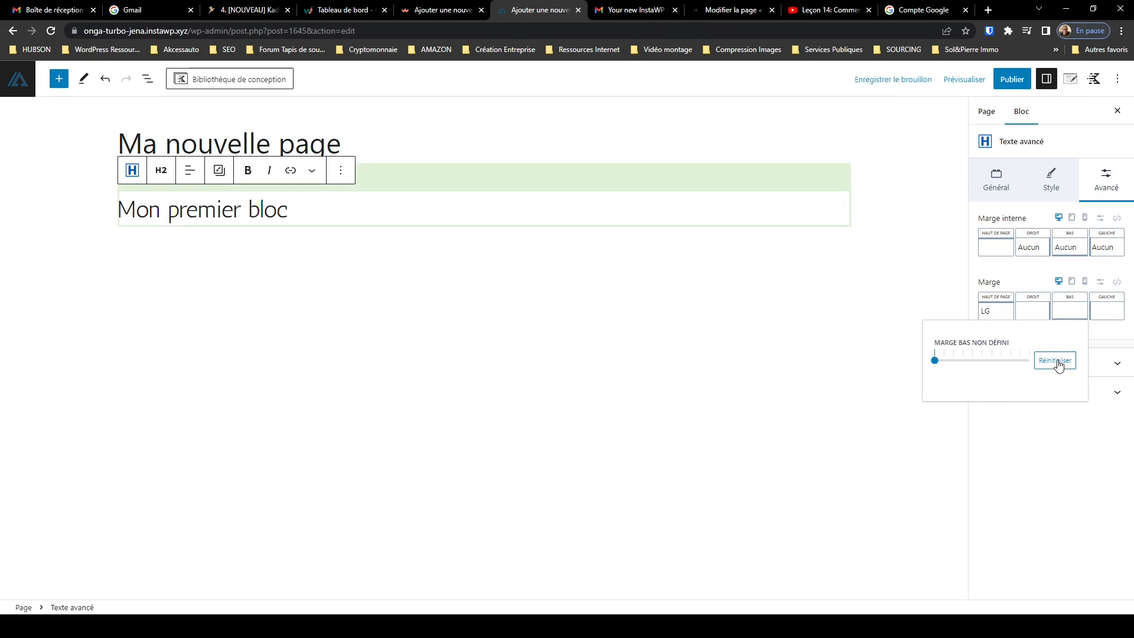
{"action": "left_click", "coordinate": [1003, 318]}
{"action": "left_click", "coordinate": [978, 361]}
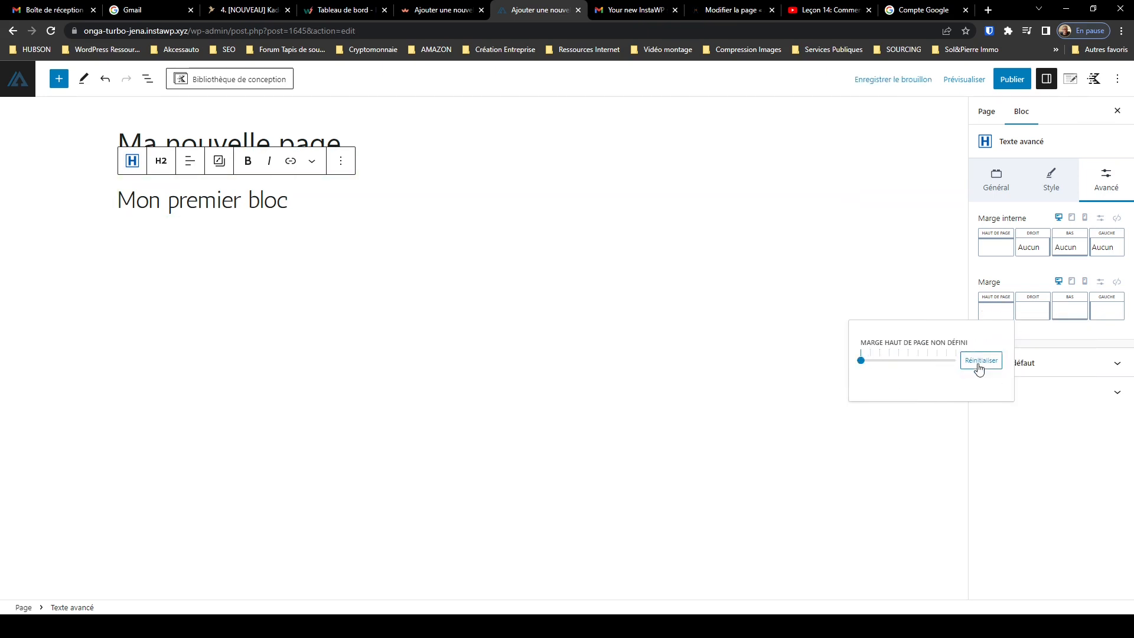
{"action": "left_click", "coordinate": [731, 417]}
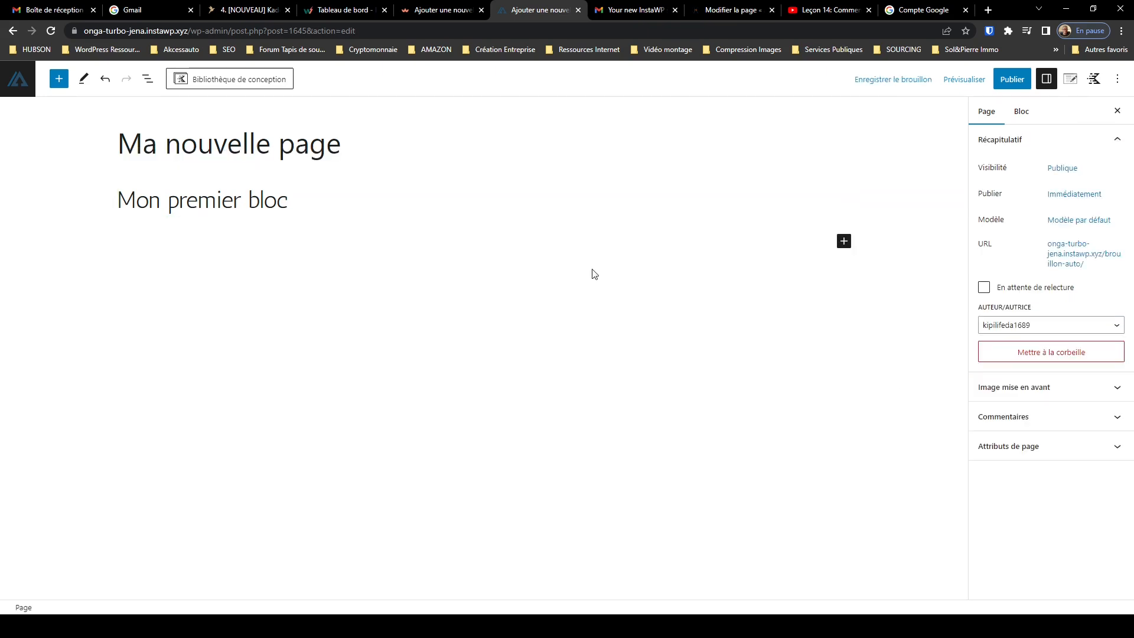
Insert a Galerie avancée block below the heading and create its gallery from the blue triangular logo in the media library
{"action": "left_click", "coordinate": [57, 80]}
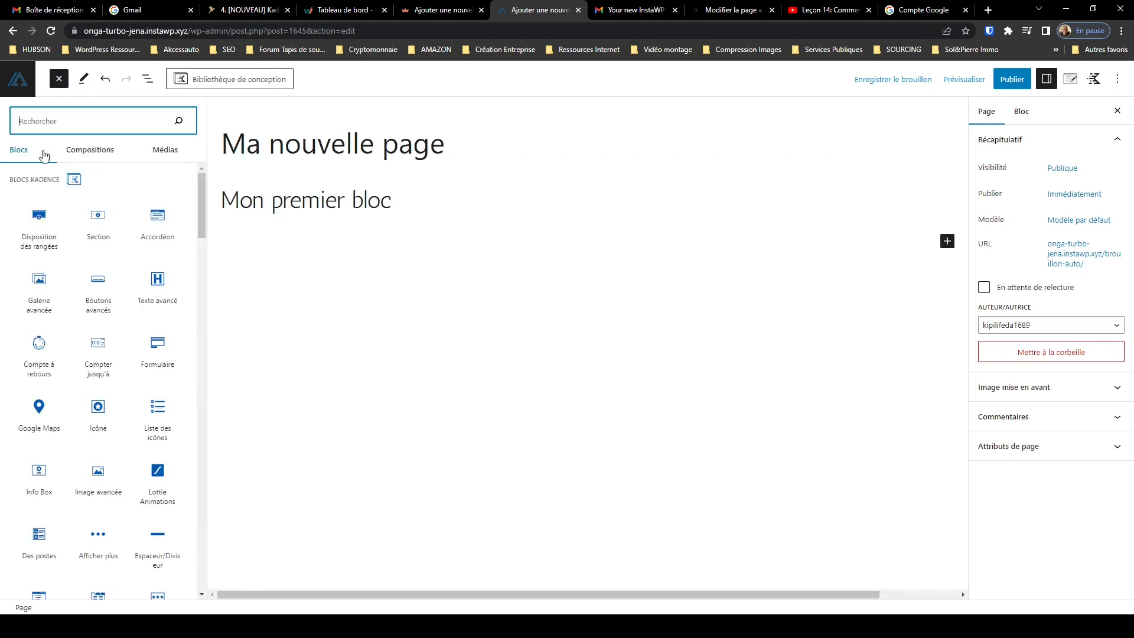
{"action": "mouse_move", "coordinate": [40, 301]}
{"action": "left_click", "coordinate": [40, 300]}
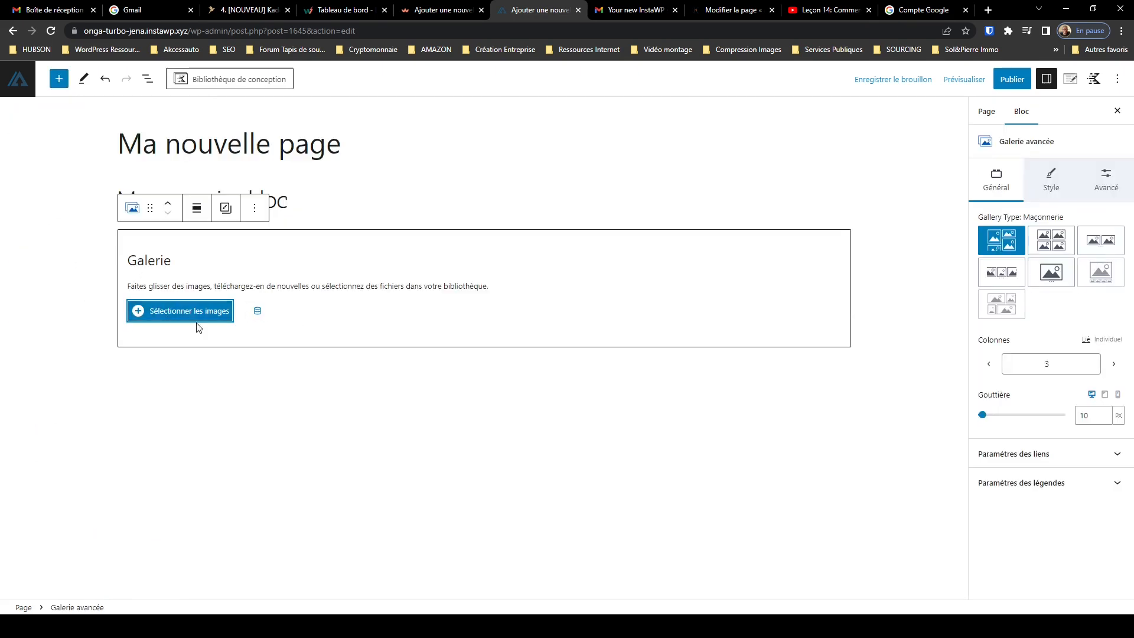
{"action": "left_click", "coordinate": [180, 319]}
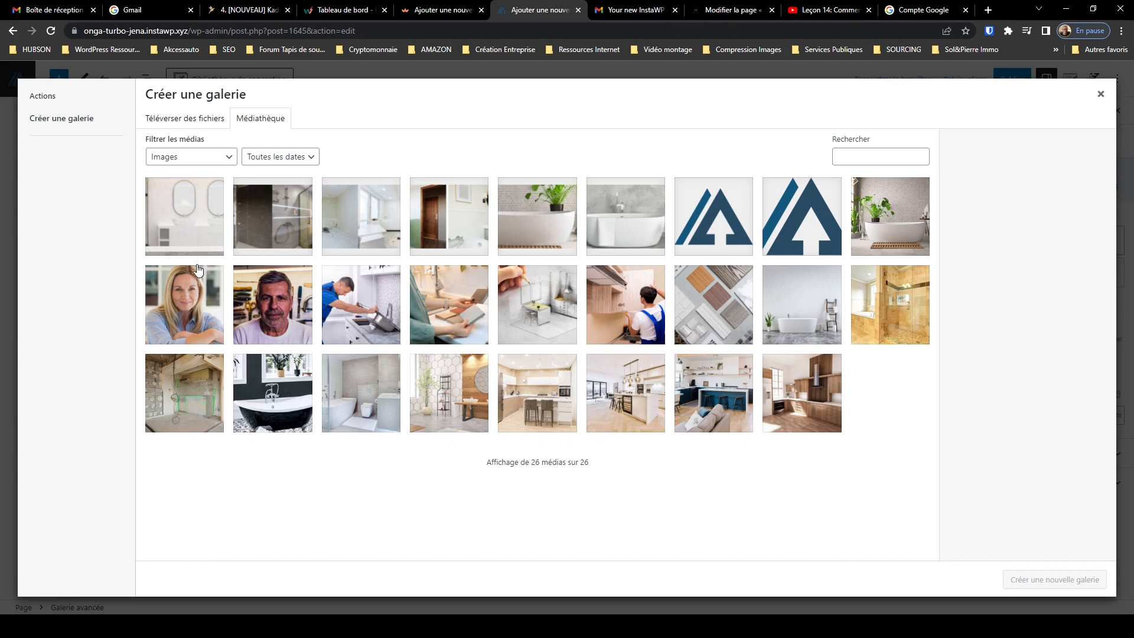
{"action": "left_click", "coordinate": [802, 220]}
{"action": "left_click", "coordinate": [1054, 580]}
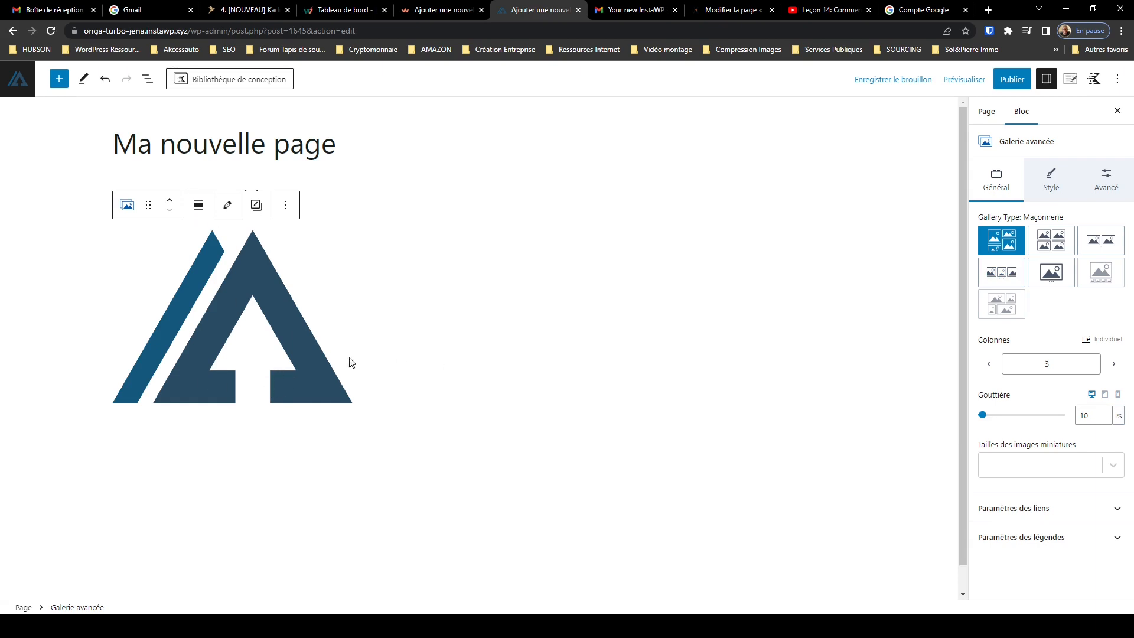
Look through the gallery block's Style and Avancé settings, and remove the gallery from the page
{"action": "left_click", "coordinate": [1052, 192]}
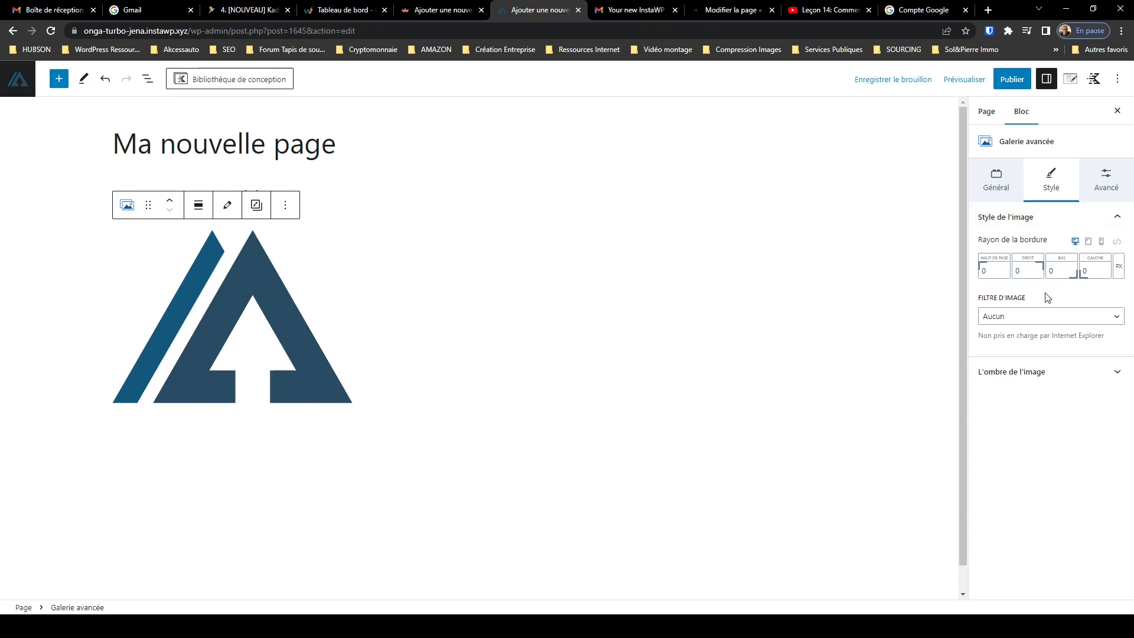
{"action": "left_click", "coordinate": [1106, 195]}
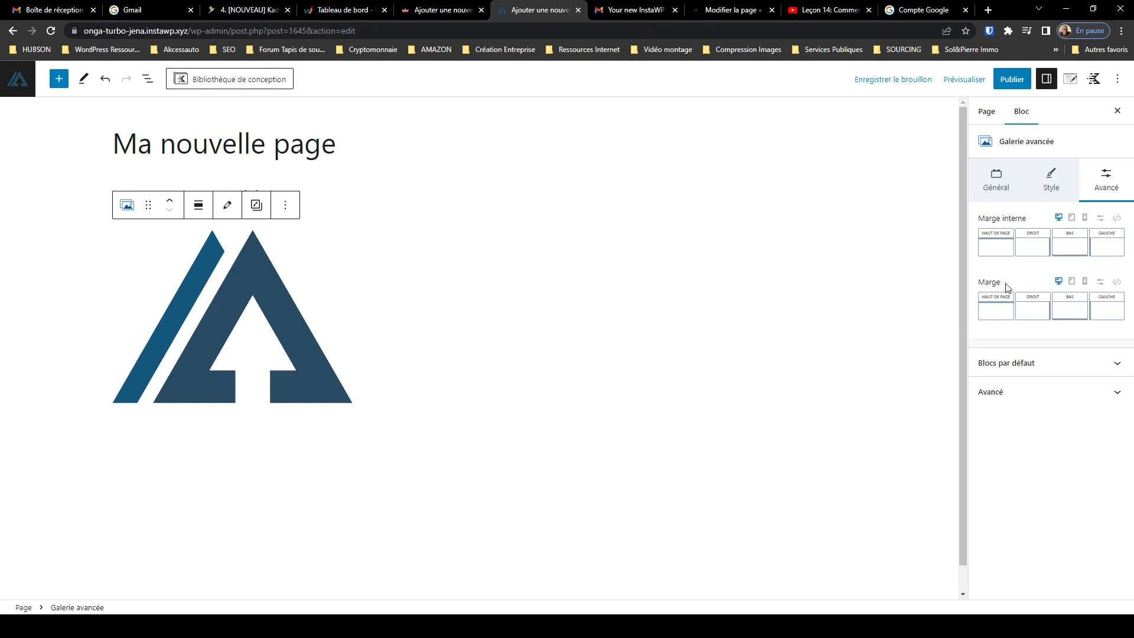
{"action": "left_click", "coordinate": [286, 205]}
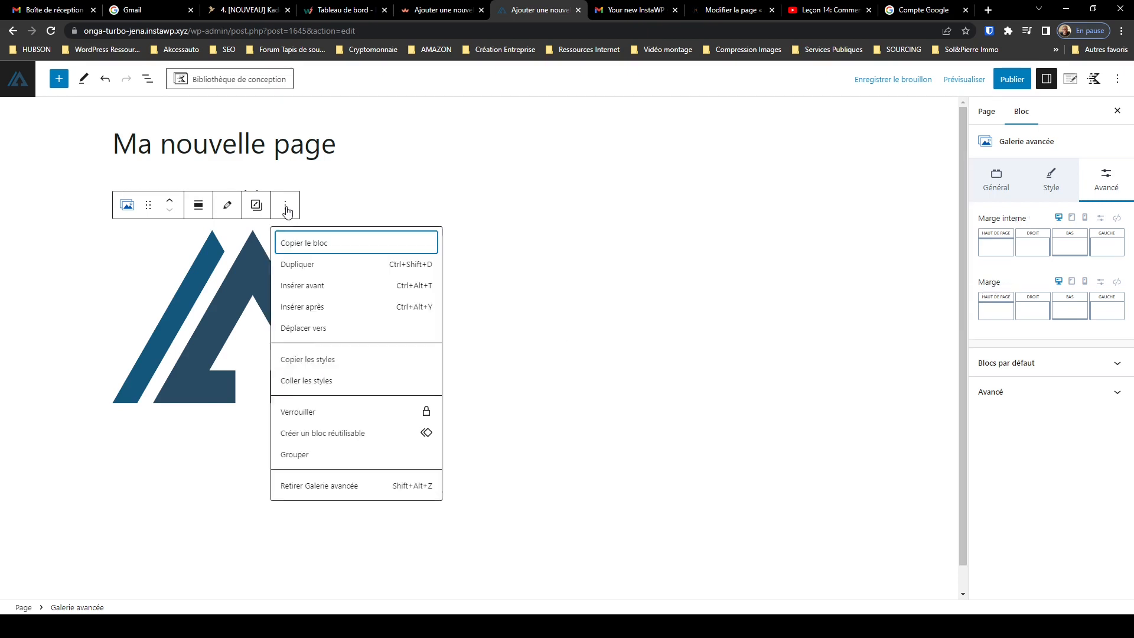
{"action": "left_click", "coordinate": [359, 487]}
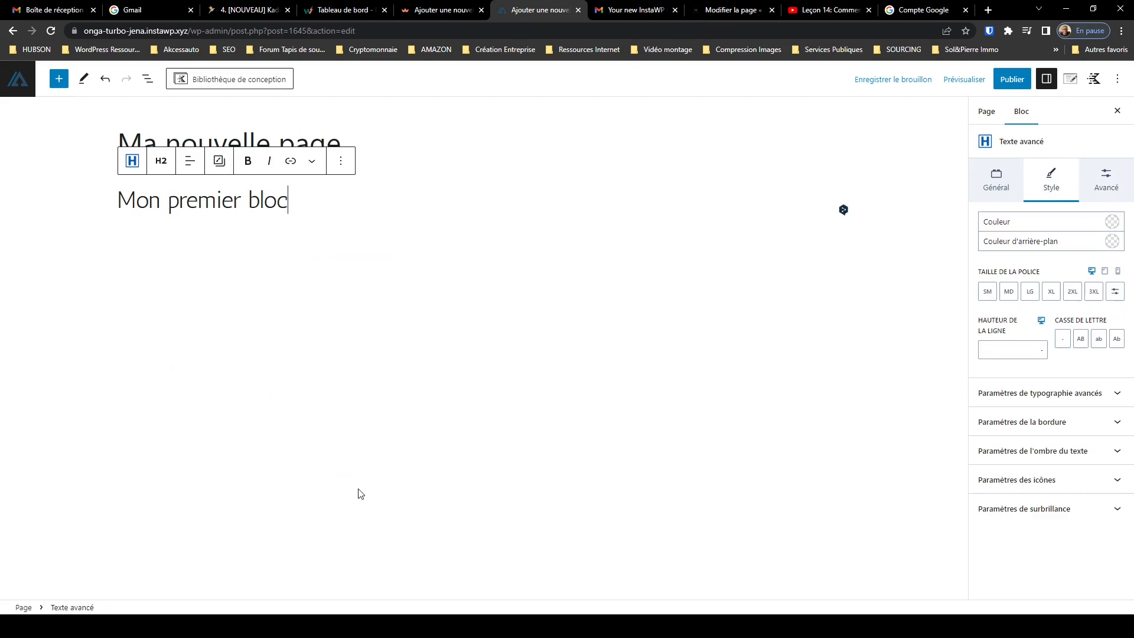
{"action": "left_click", "coordinate": [518, 362]}
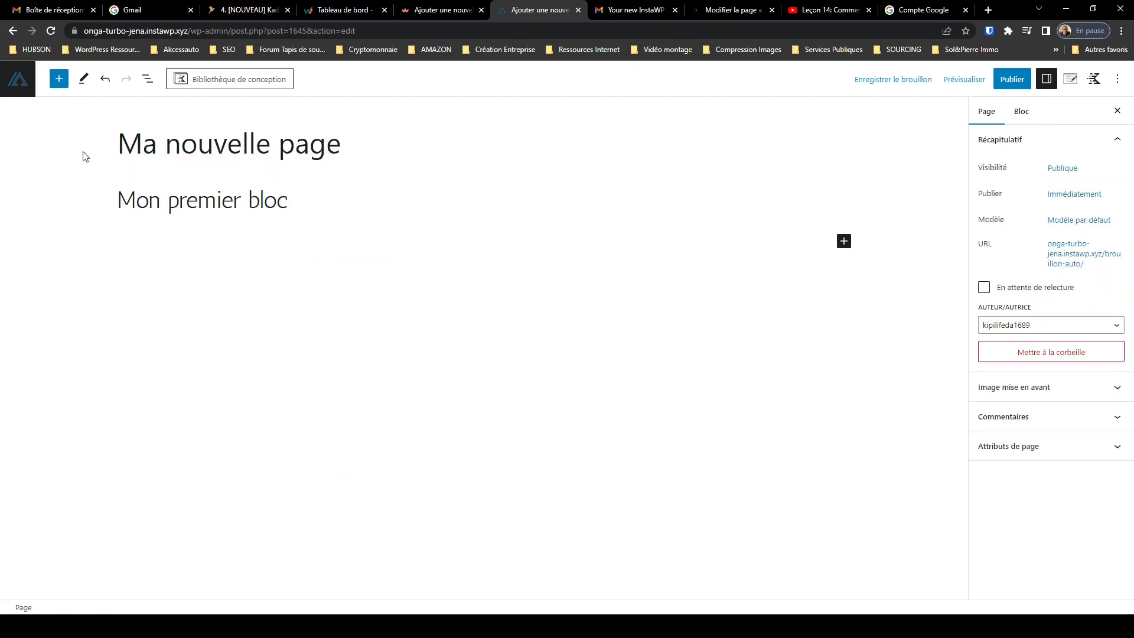
Add an Espaceur/Diviseur block below the heading and show its advanced visibility settings
{"action": "left_click", "coordinate": [58, 82]}
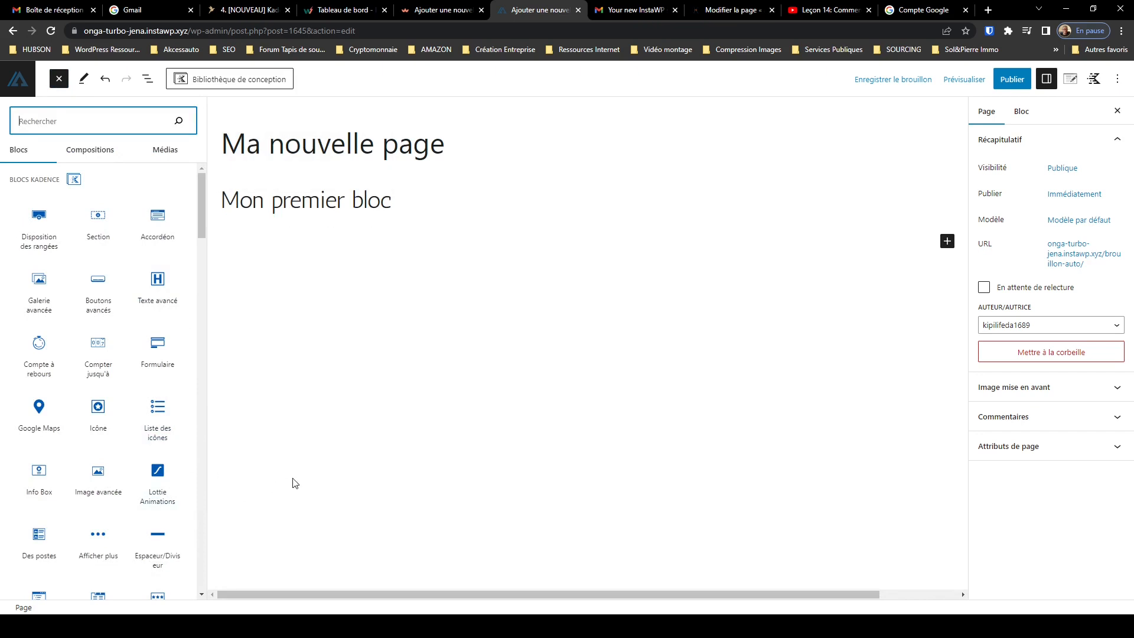
{"action": "left_click", "coordinate": [158, 562]}
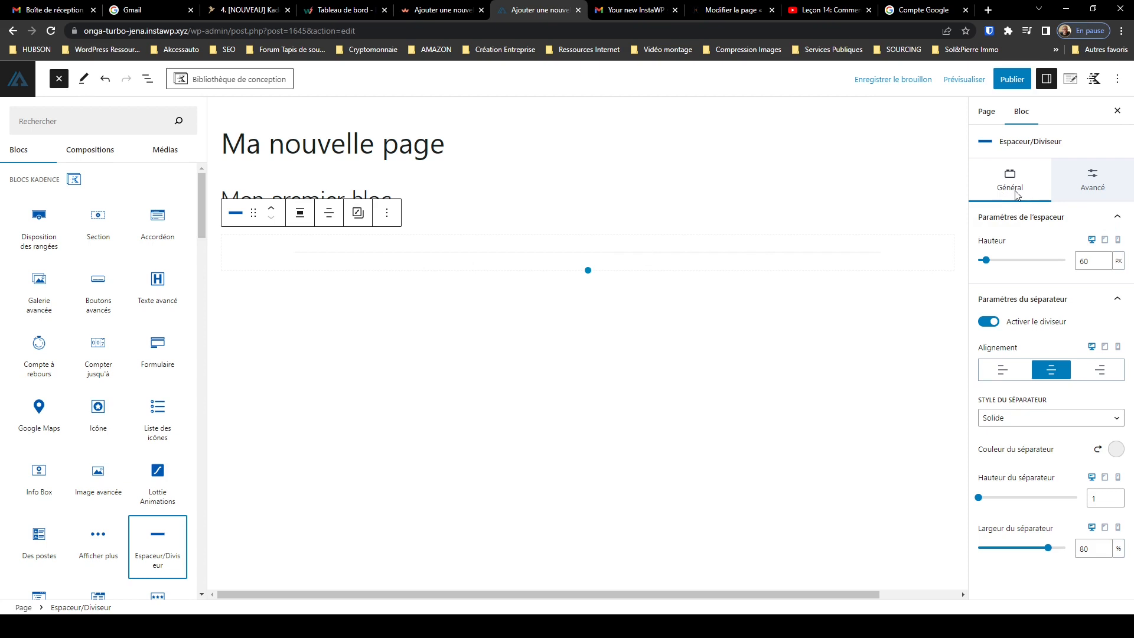
{"action": "left_click", "coordinate": [1096, 198]}
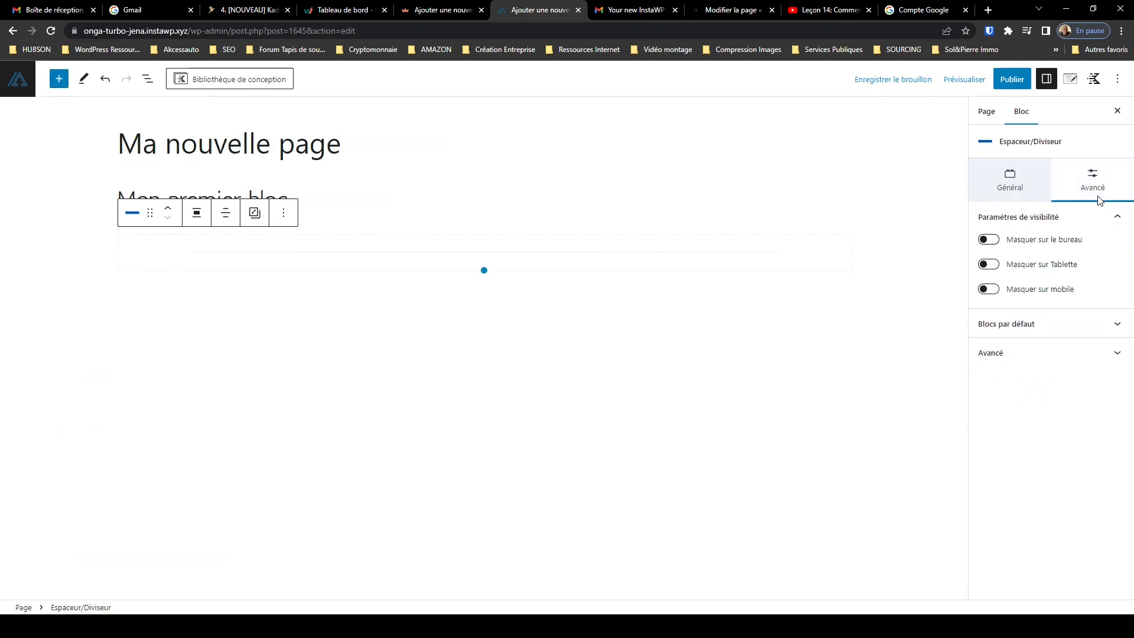
On the old Kadence version's page, add a Spacer/Divider block below the heading and collapse its Divider Settings
{"action": "left_click", "coordinate": [425, 10]}
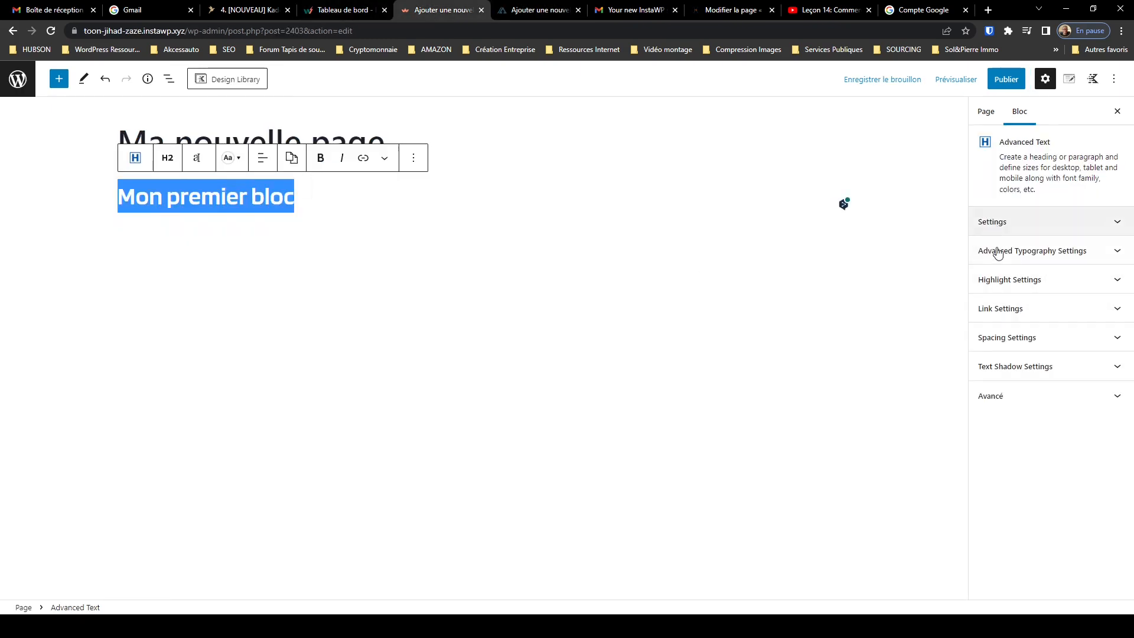
{"action": "left_click", "coordinate": [58, 79]}
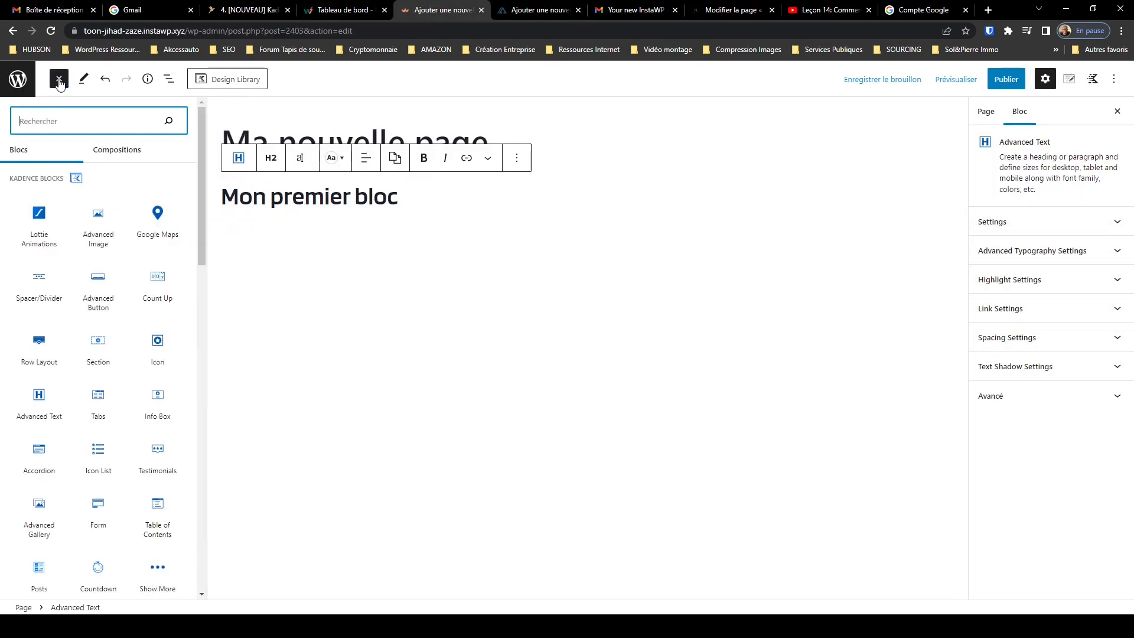
{"action": "left_click", "coordinate": [48, 303]}
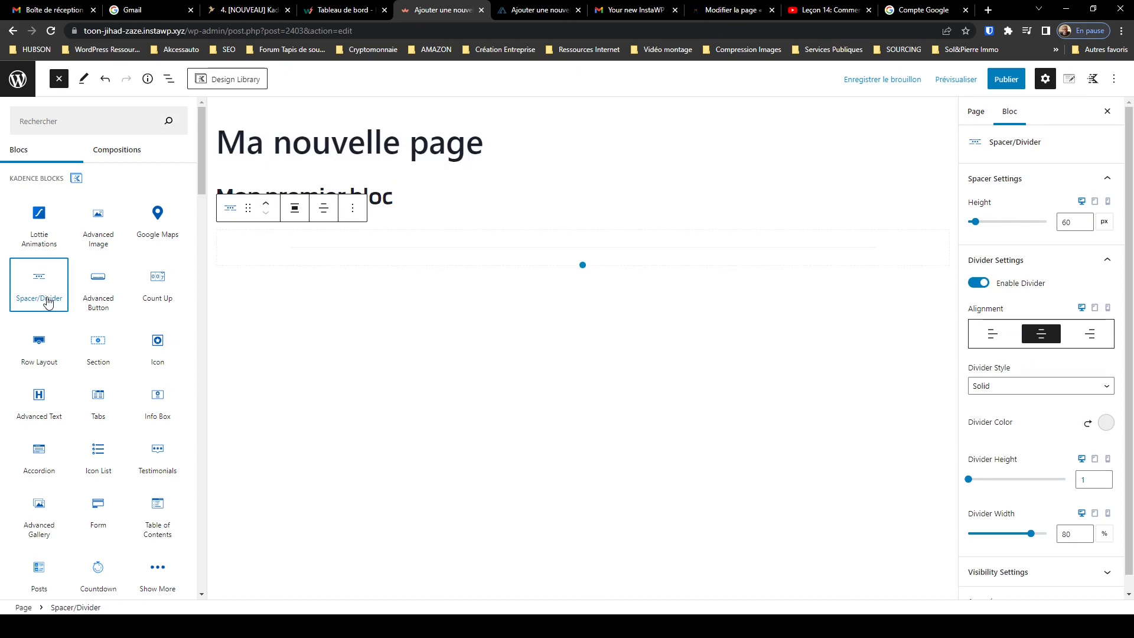
{"action": "left_click", "coordinate": [1113, 259]}
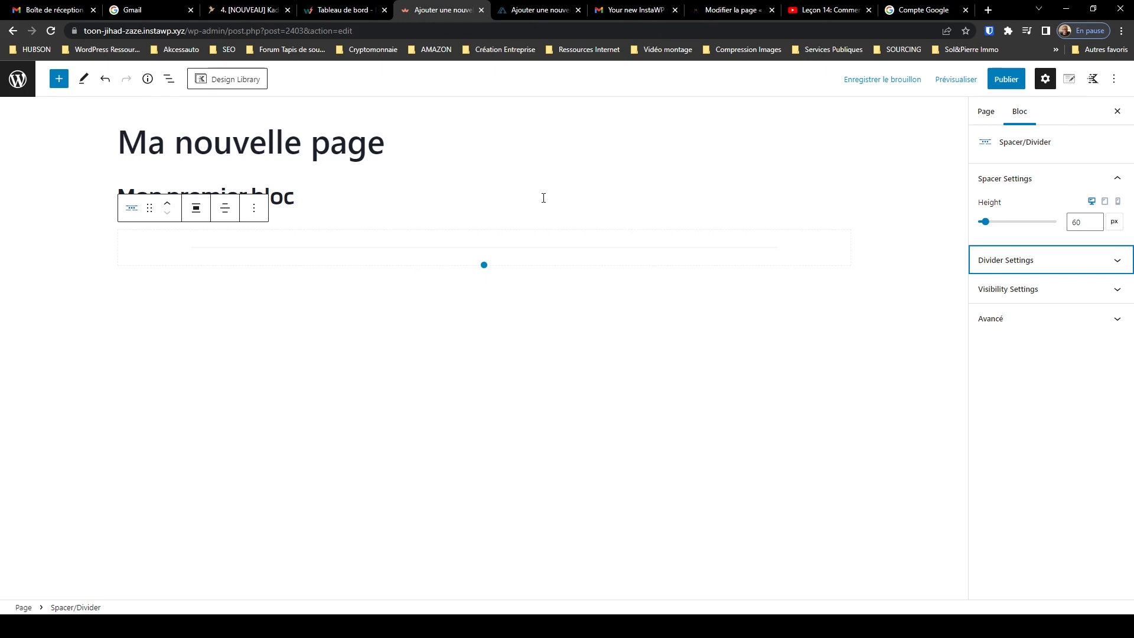
Go back to the new version's page and add a Boutons avancés block below the divider
{"action": "key", "text": "ctrl+Tab"}
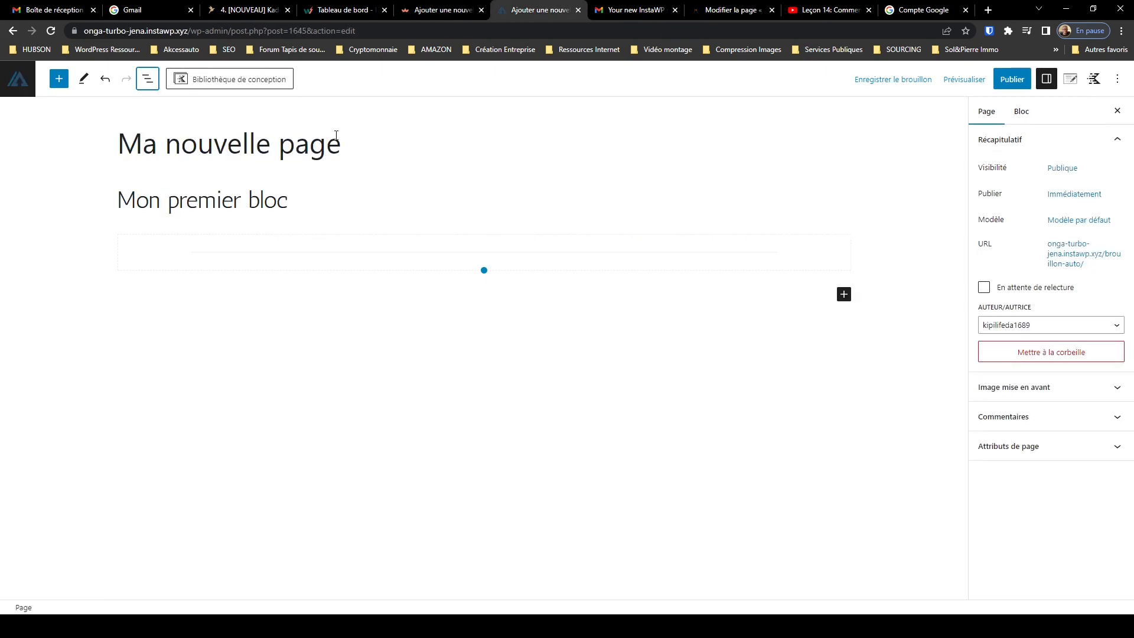
{"action": "left_click", "coordinate": [58, 81]}
{"action": "mouse_move", "coordinate": [106, 286]}
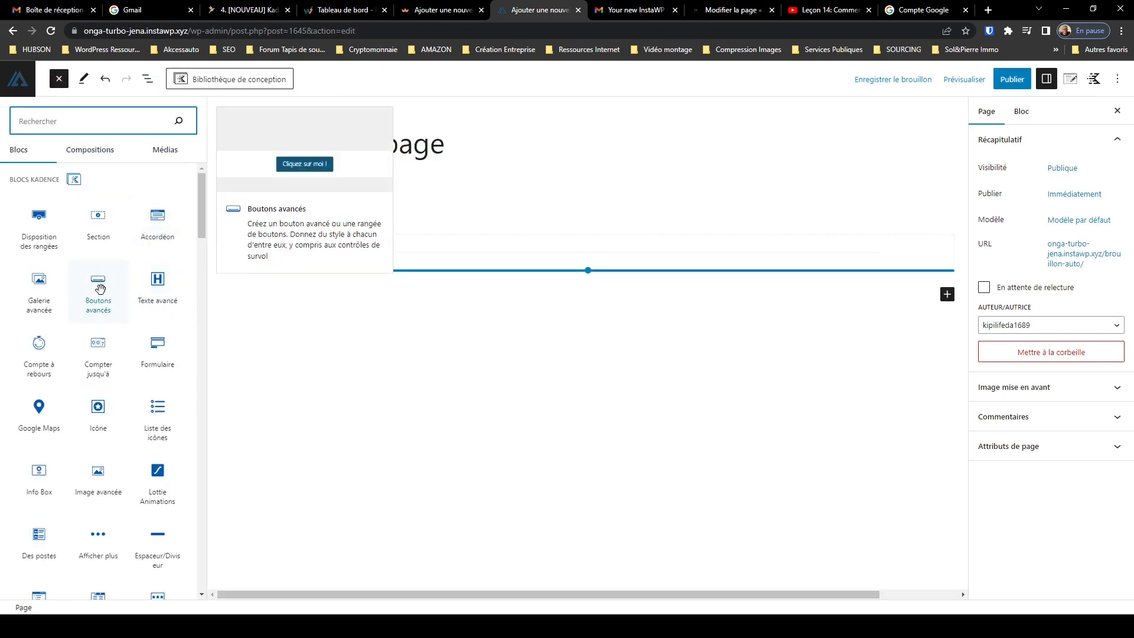
{"action": "left_click", "coordinate": [101, 289]}
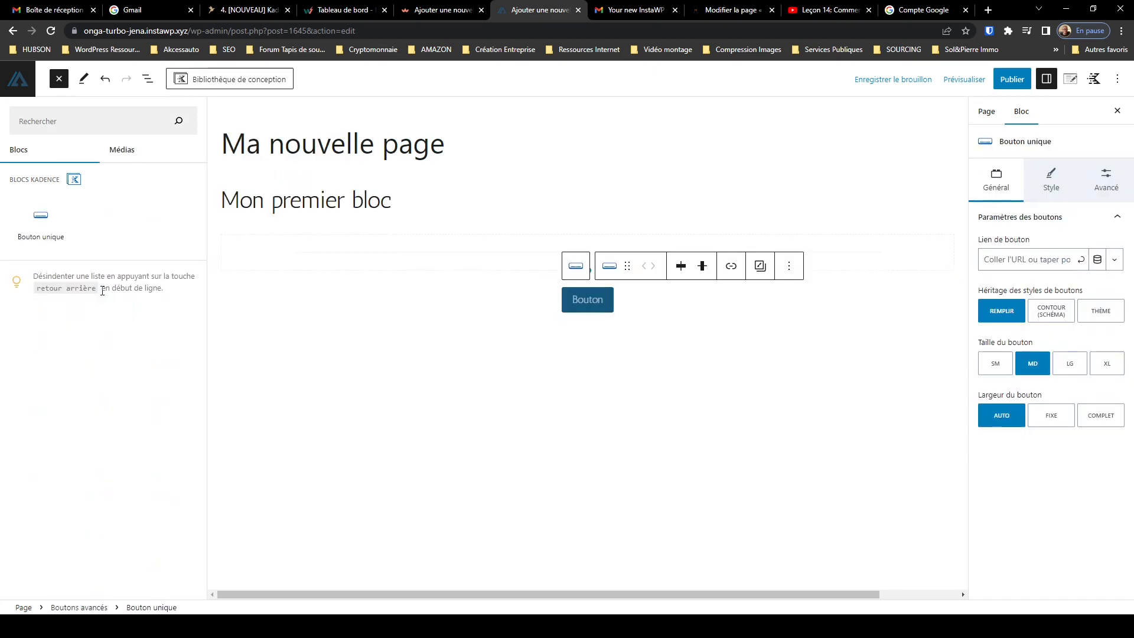
Show the page's block structure and compare the settings of the Boutons avancés container with those of its Bouton unique
{"action": "left_click", "coordinate": [149, 82]}
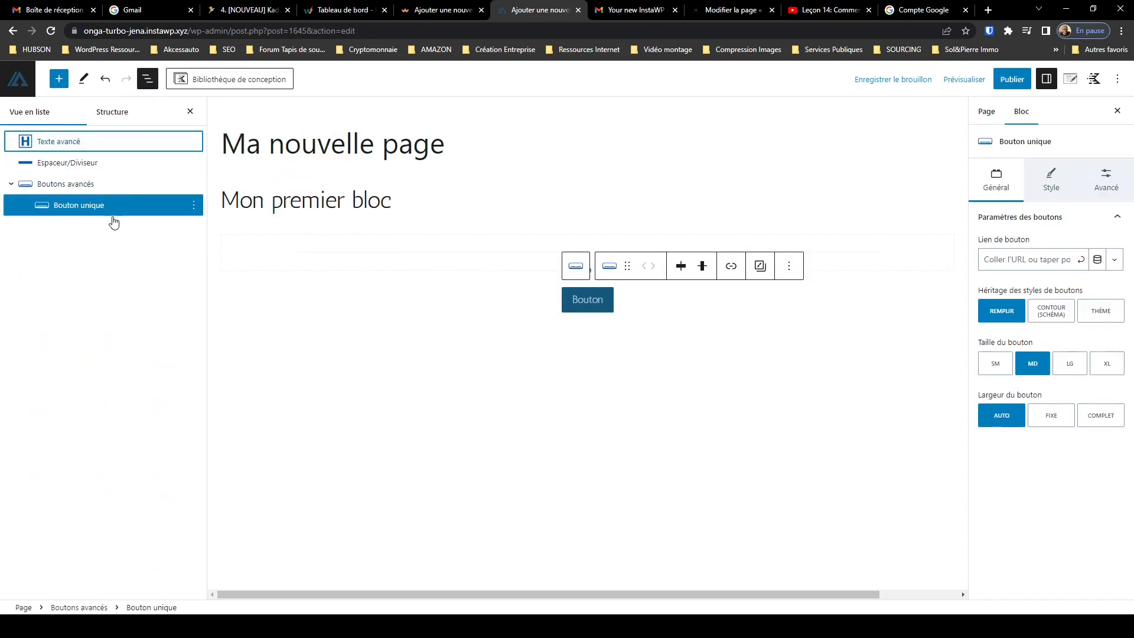
{"action": "left_click", "coordinate": [110, 186]}
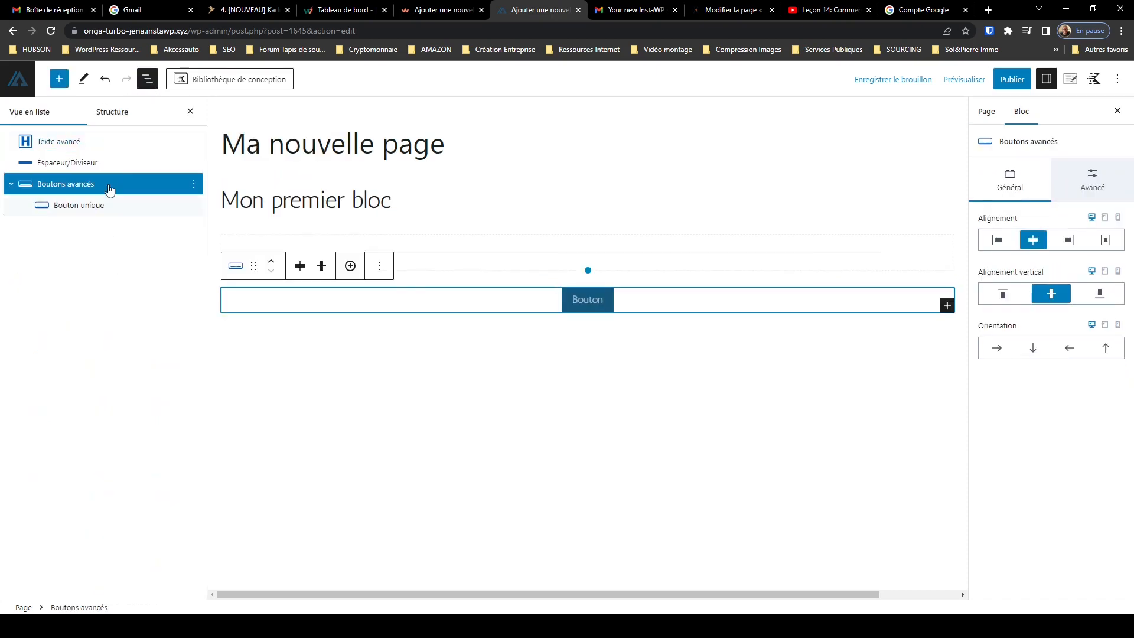
{"action": "left_click", "coordinate": [132, 207]}
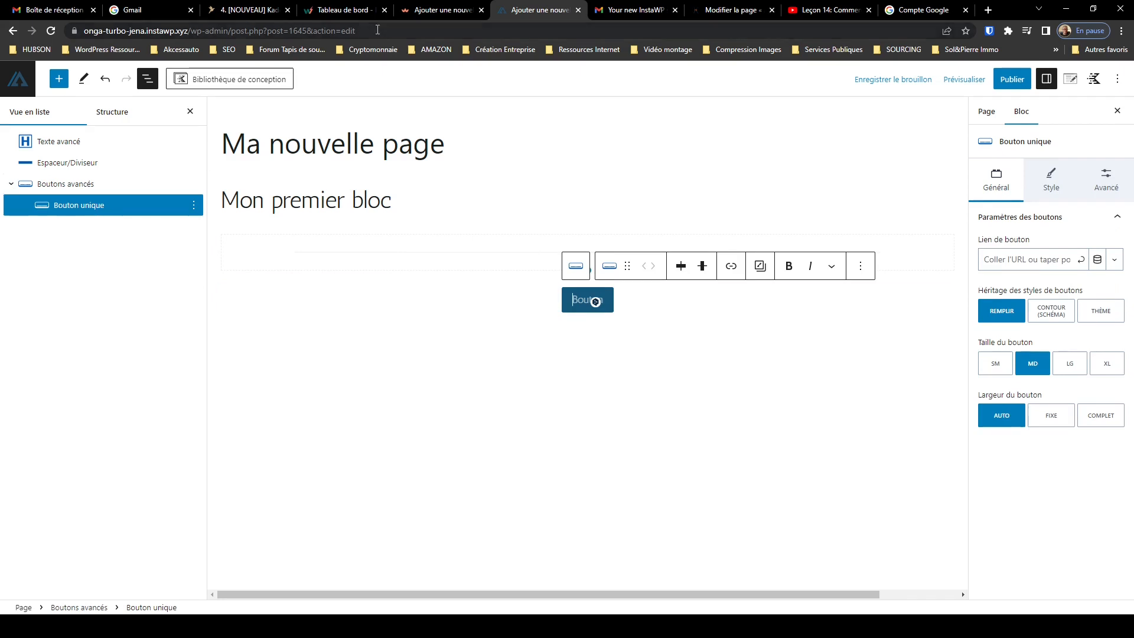
On the old Kadence version's page, add an Advanced Button block below the divider and show the page's block list
{"action": "left_click", "coordinate": [428, 12]}
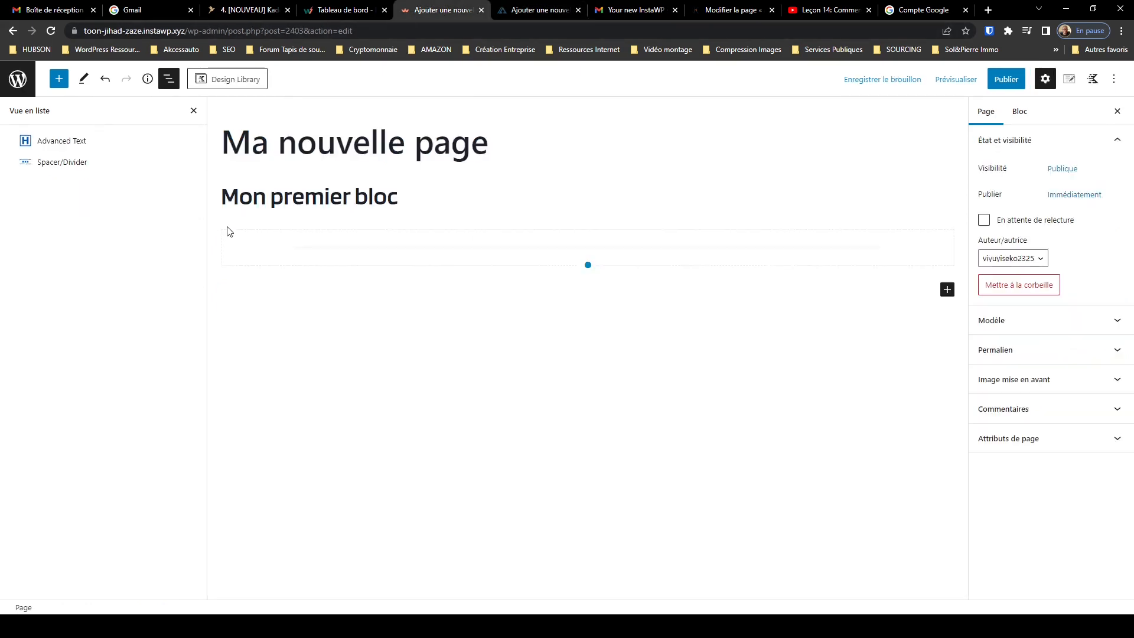
{"action": "left_click", "coordinate": [59, 80]}
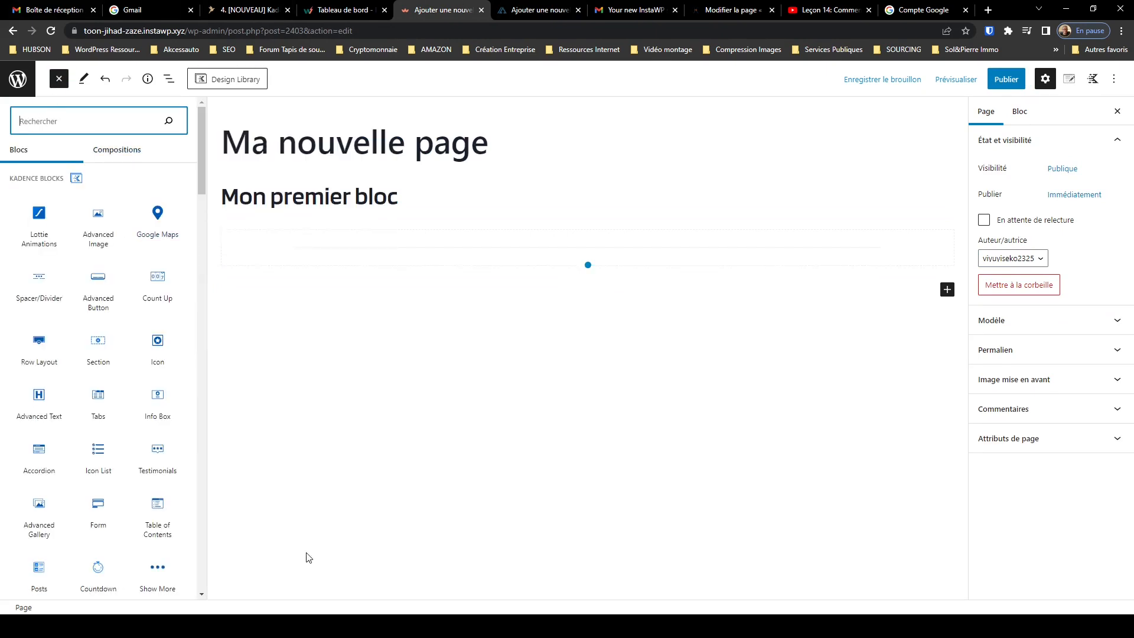
{"action": "left_click", "coordinate": [98, 289]}
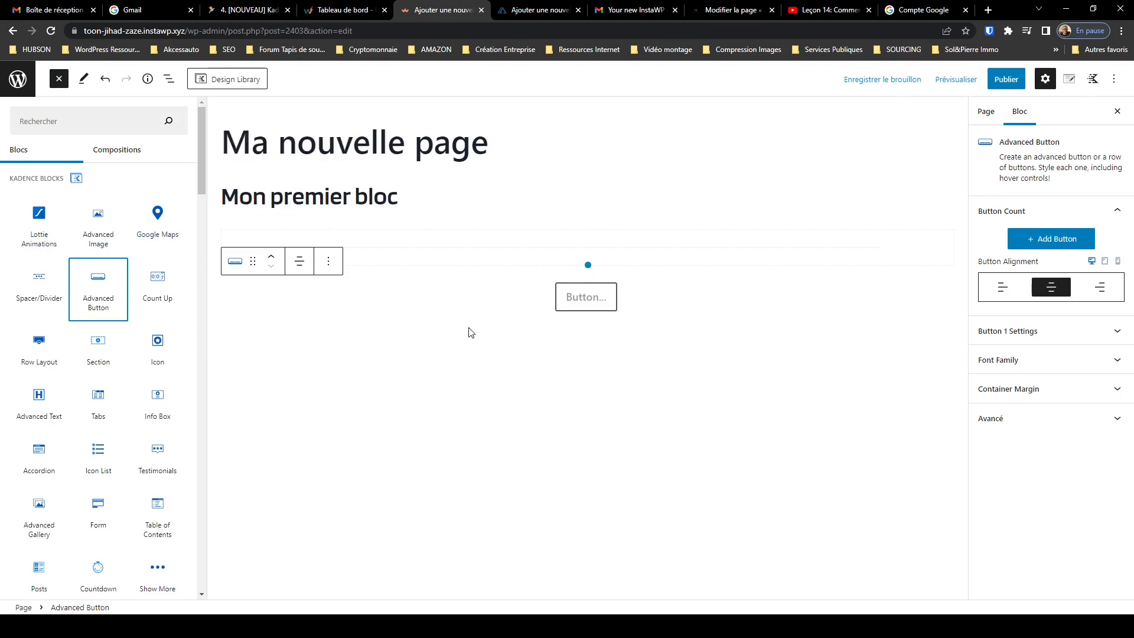
{"action": "left_click", "coordinate": [500, 303]}
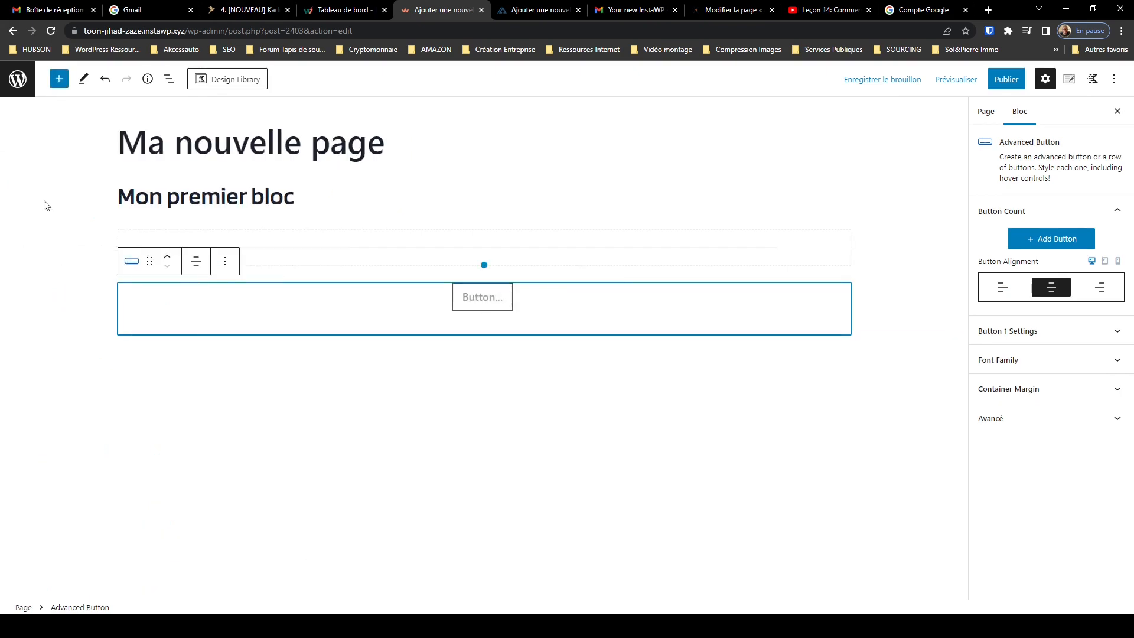
{"action": "left_click", "coordinate": [169, 79]}
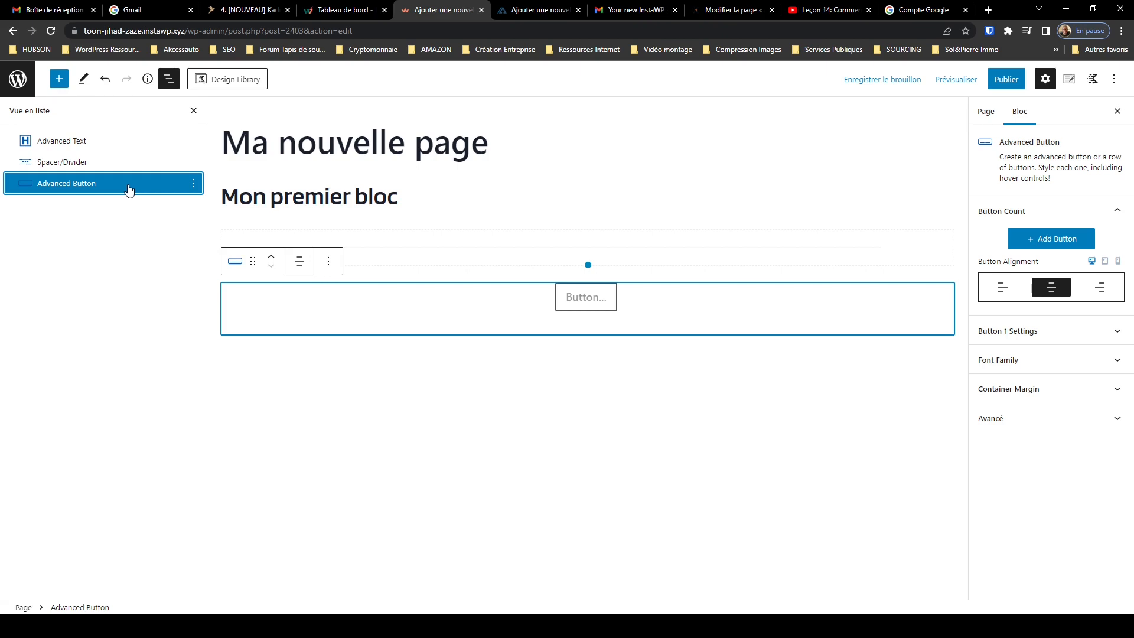
Return to the new version's page and add two more Bouton unique blocks inside the Boutons avancés container
{"action": "left_click", "coordinate": [534, 12]}
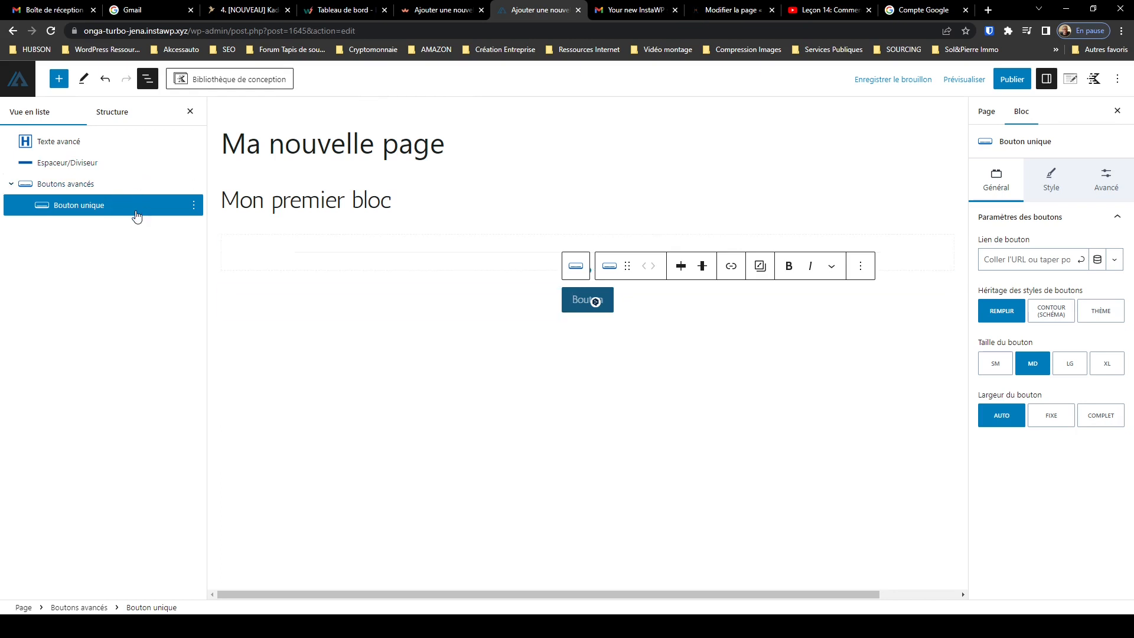
{"action": "left_click", "coordinate": [137, 188]}
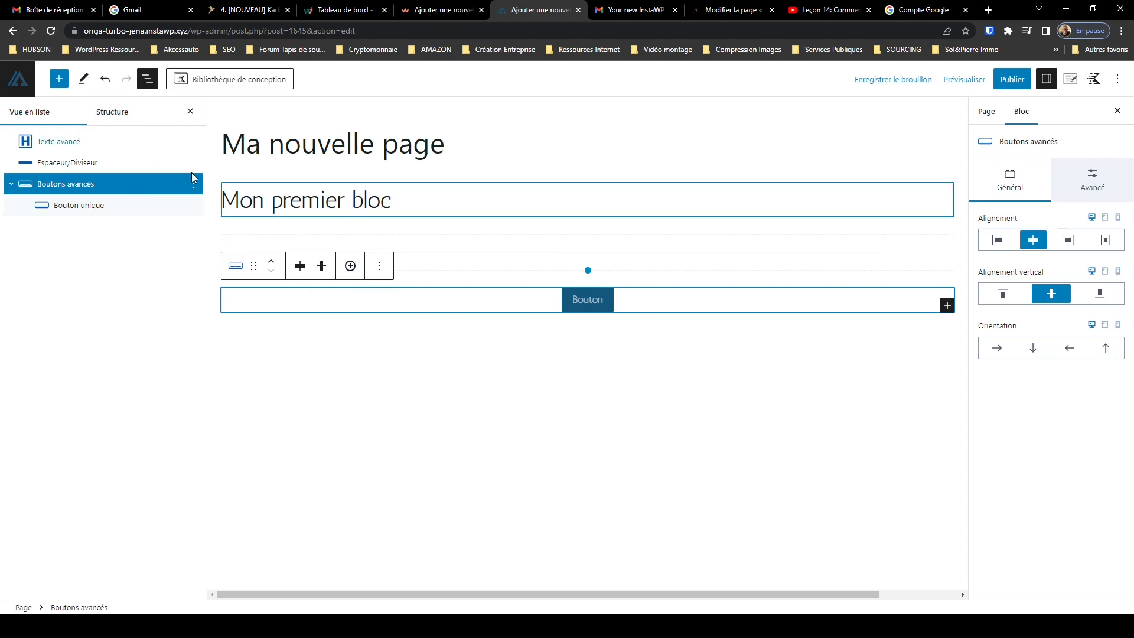
{"action": "left_click", "coordinate": [351, 269]}
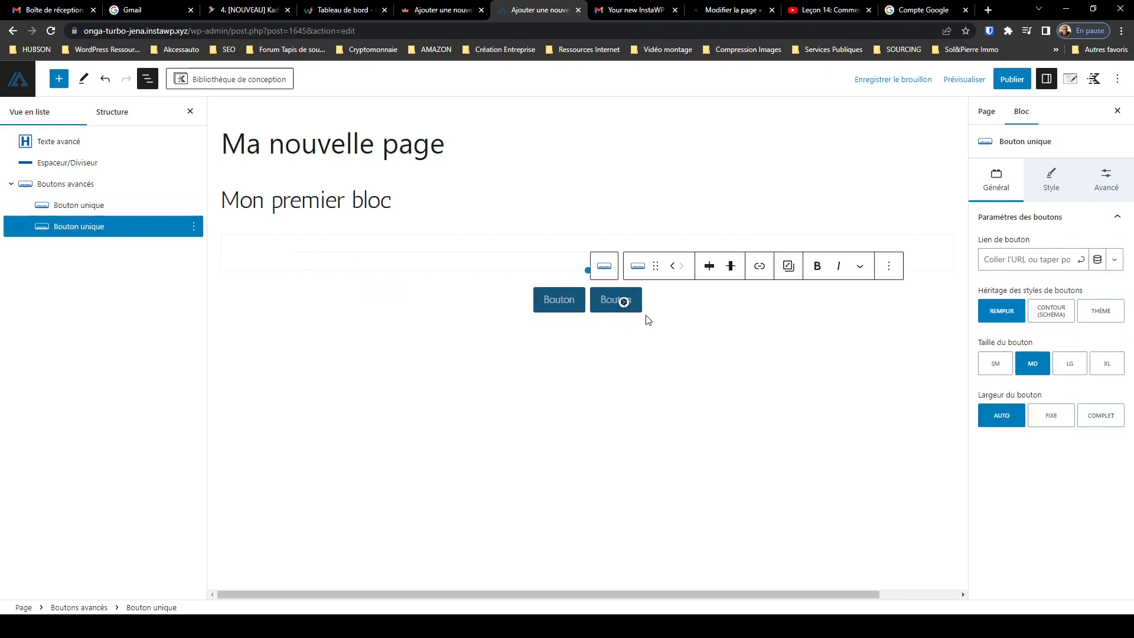
{"action": "left_click", "coordinate": [164, 185]}
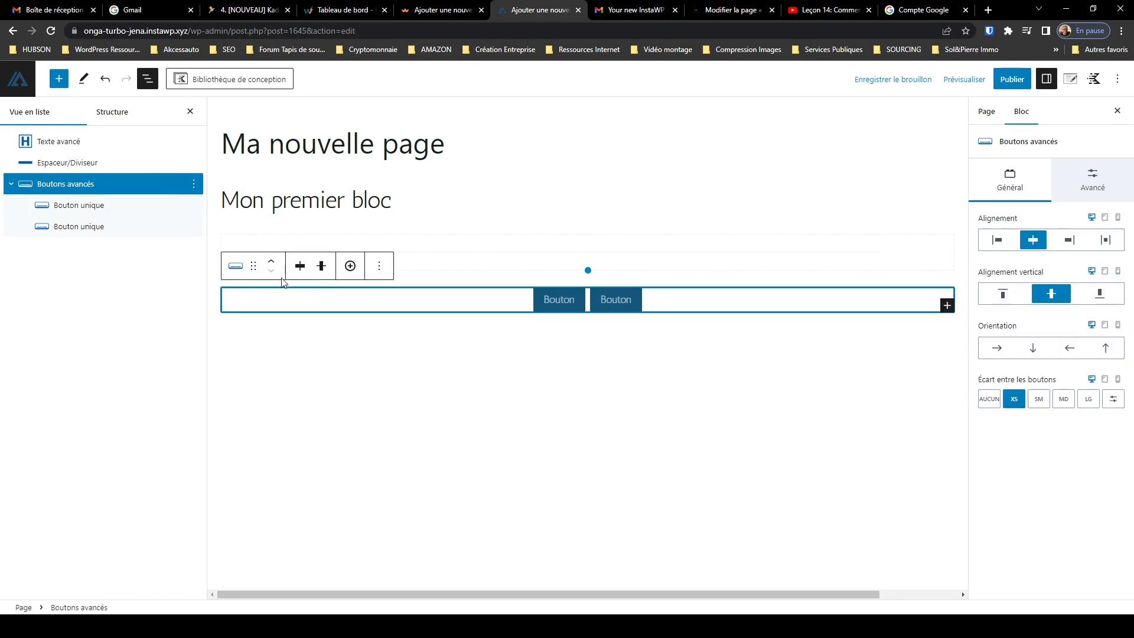
{"action": "left_click", "coordinate": [351, 267]}
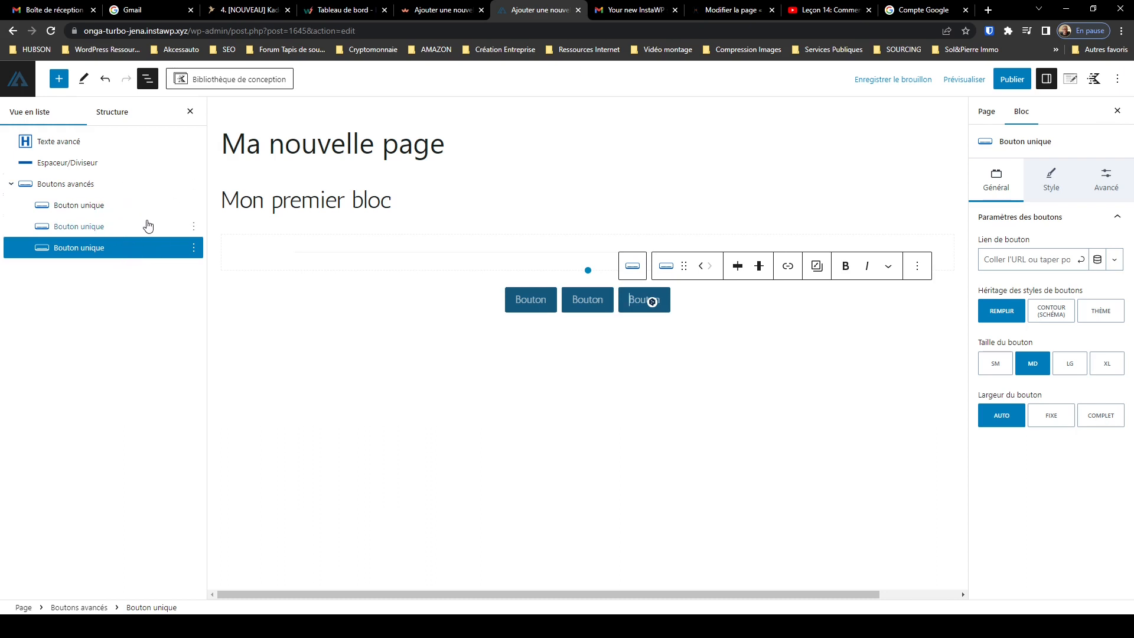
Show the style settings and the advanced settings of the first Bouton unique
{"action": "left_click", "coordinate": [119, 212]}
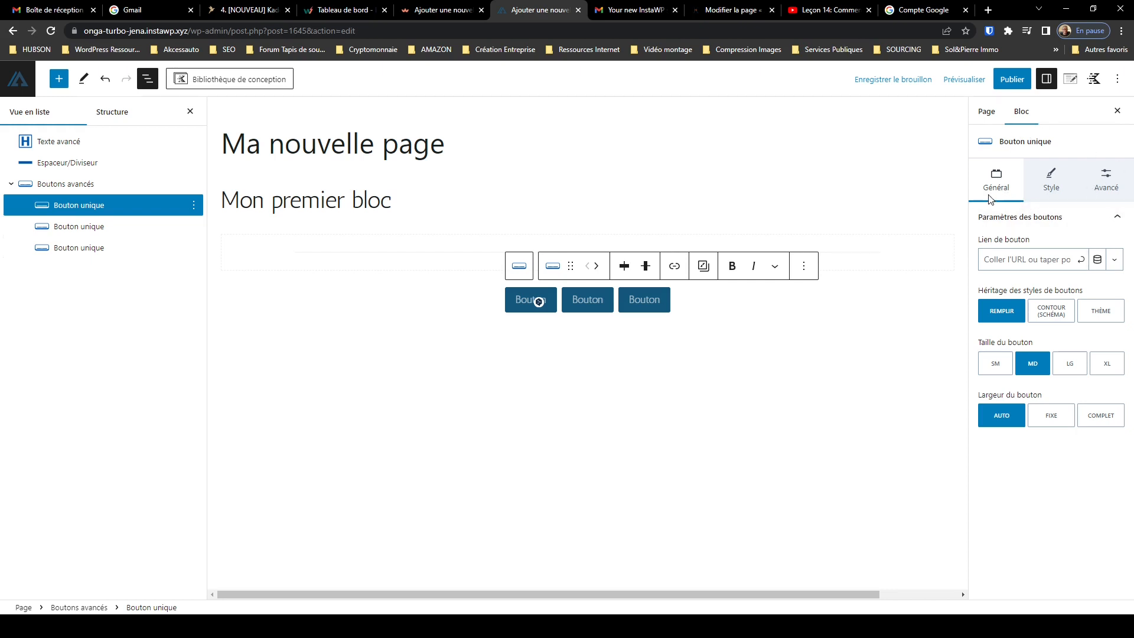
{"action": "left_click", "coordinate": [1051, 185]}
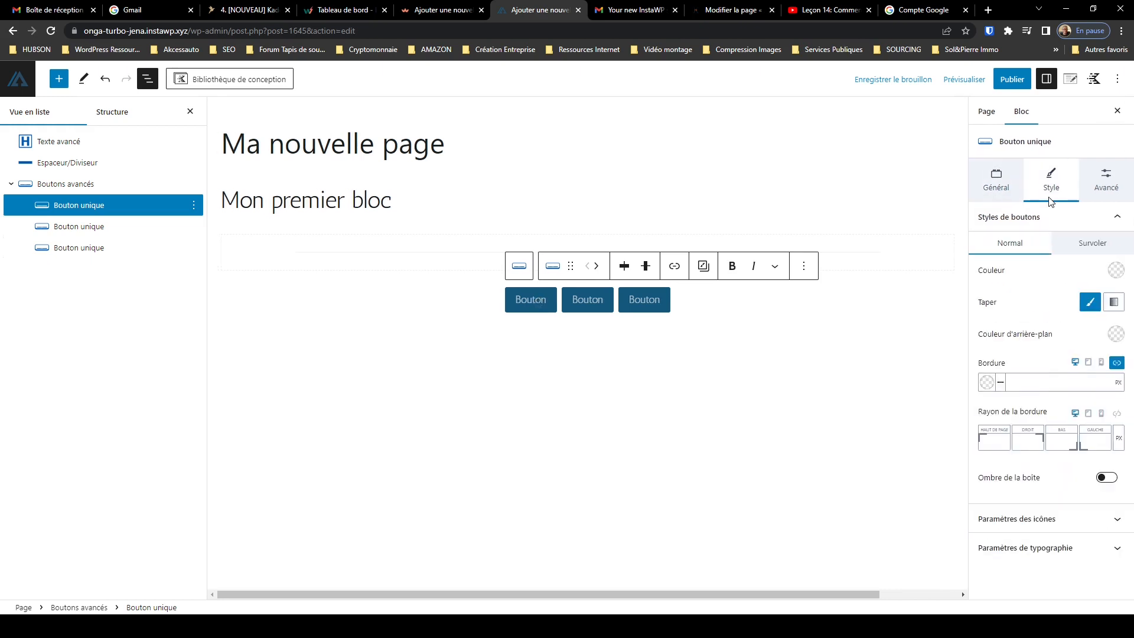
{"action": "left_click", "coordinate": [1115, 199]}
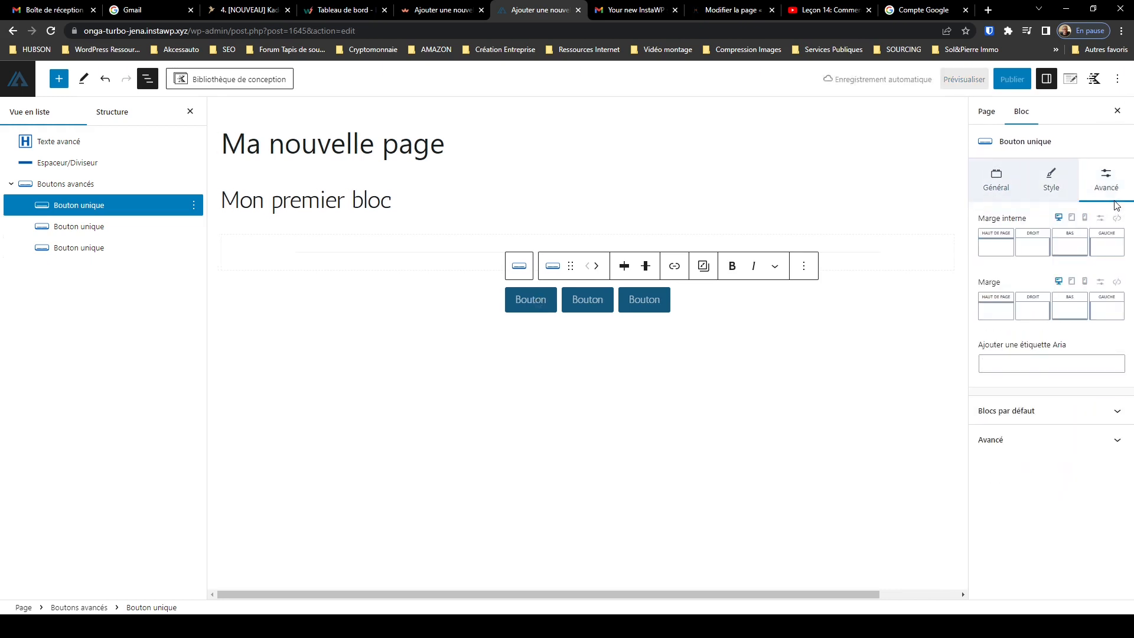
On the old version's page, duplicate the Advanced Button block
{"action": "left_click", "coordinate": [443, 10]}
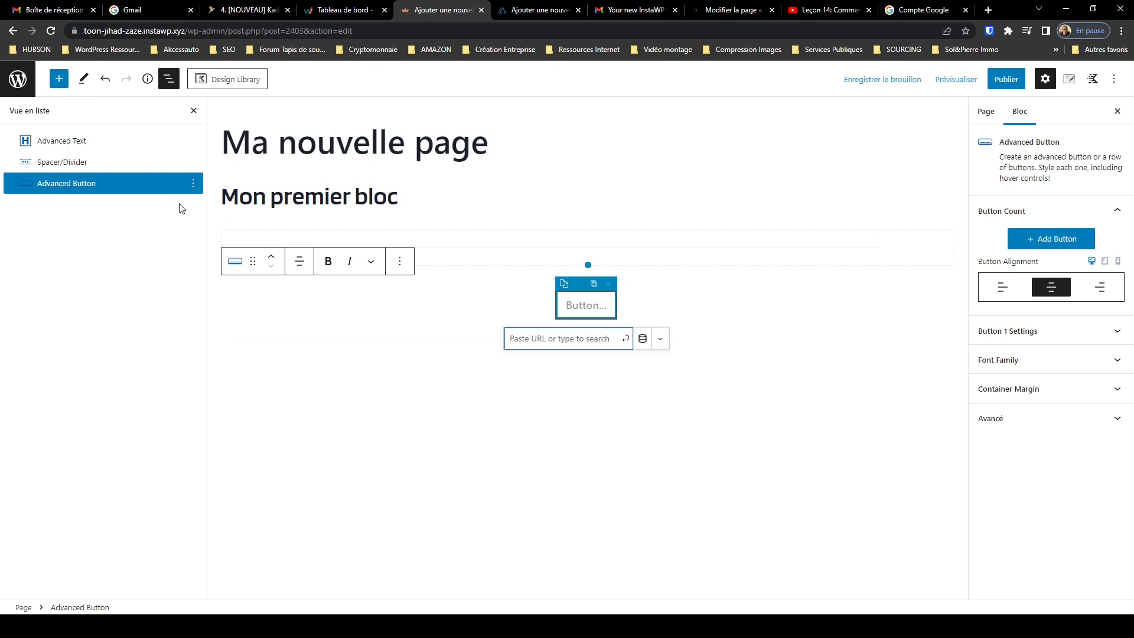
{"action": "left_click", "coordinate": [194, 184]}
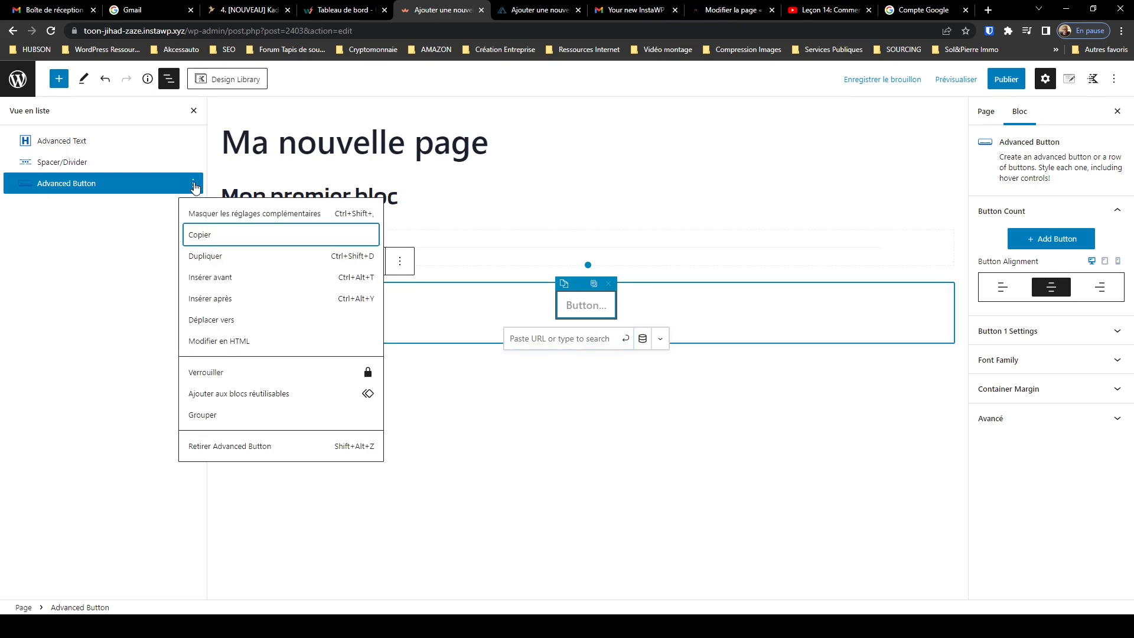
{"action": "left_click", "coordinate": [226, 263]}
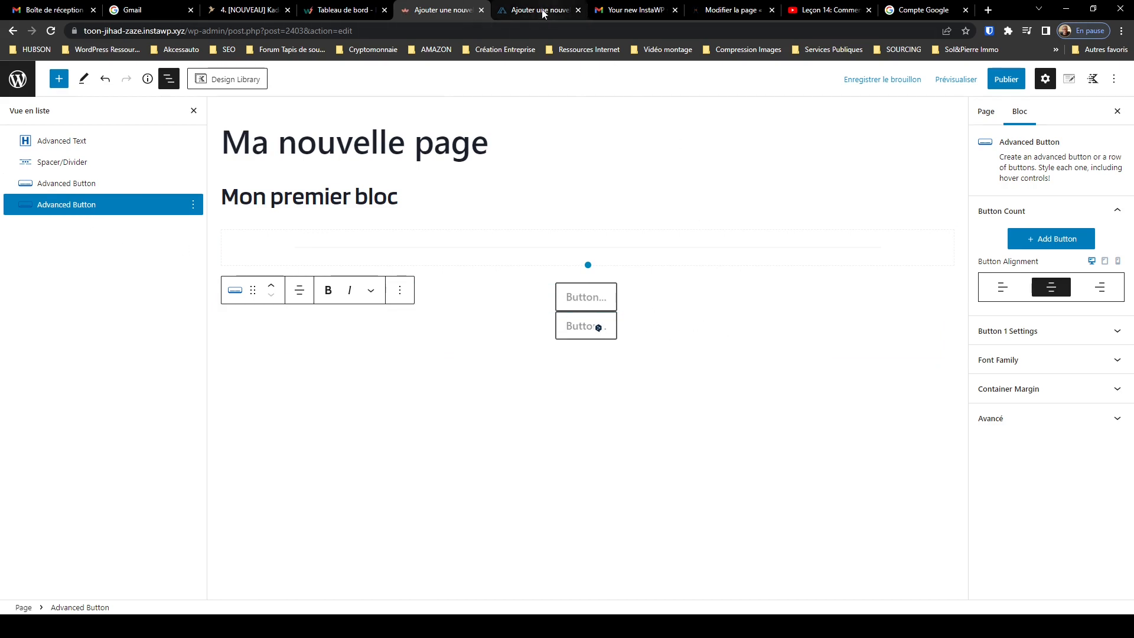
Compare the button layout and block settings between the new and old versions' pages, ending on the new version's page
{"action": "left_click", "coordinate": [515, 21]}
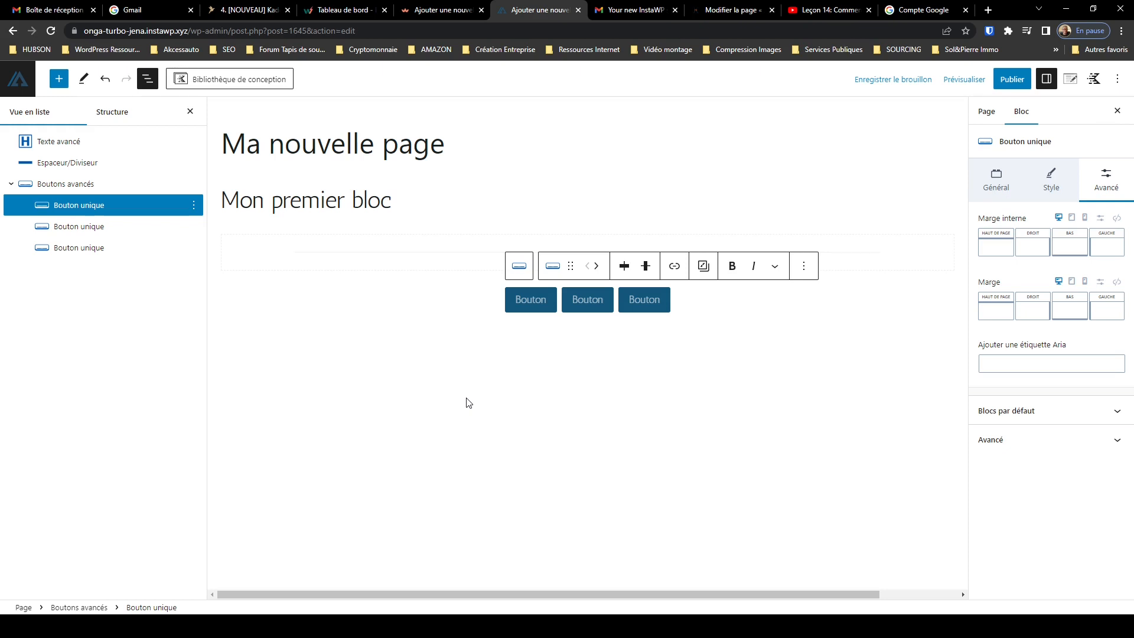
{"action": "left_click", "coordinate": [467, 11]}
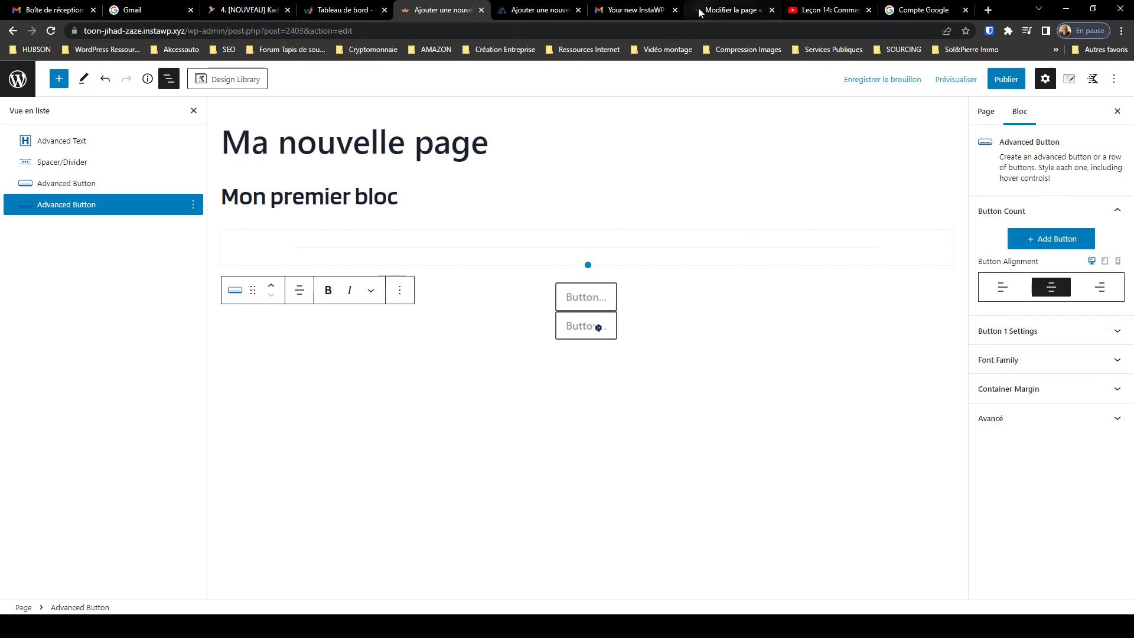
{"action": "left_click", "coordinate": [552, 11]}
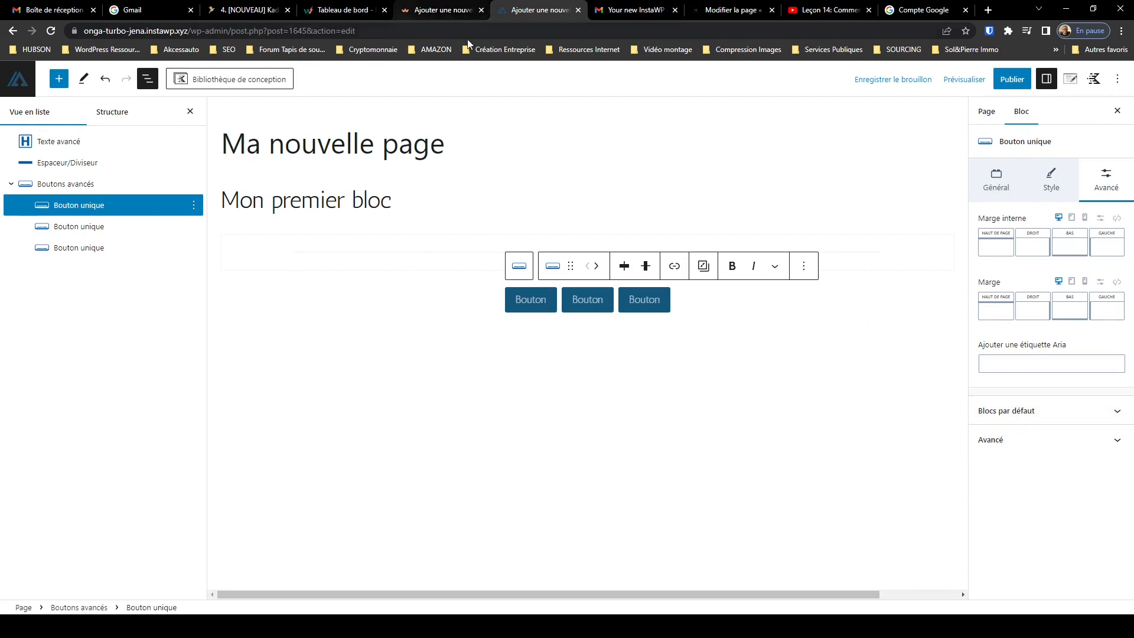
{"action": "left_click", "coordinate": [442, 10]}
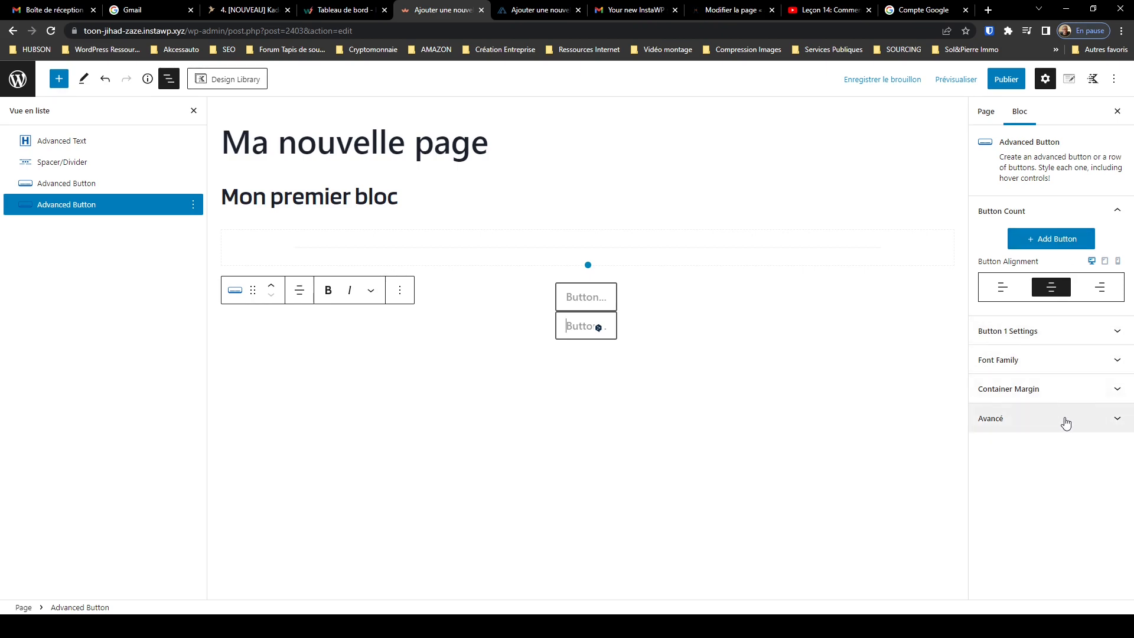
{"action": "left_click", "coordinate": [552, 12]}
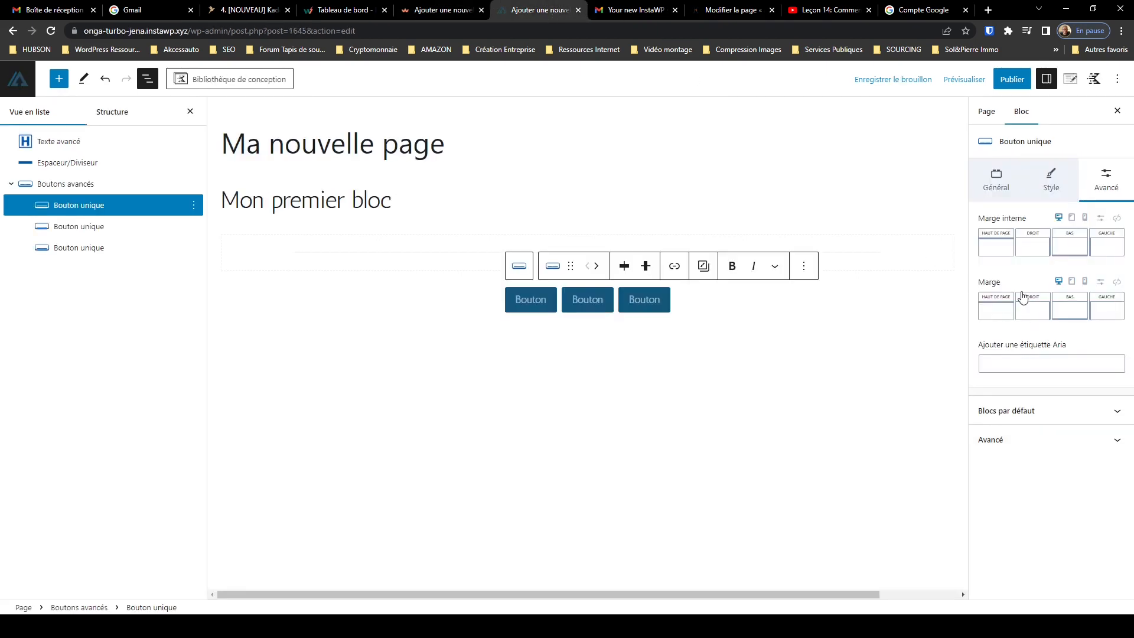